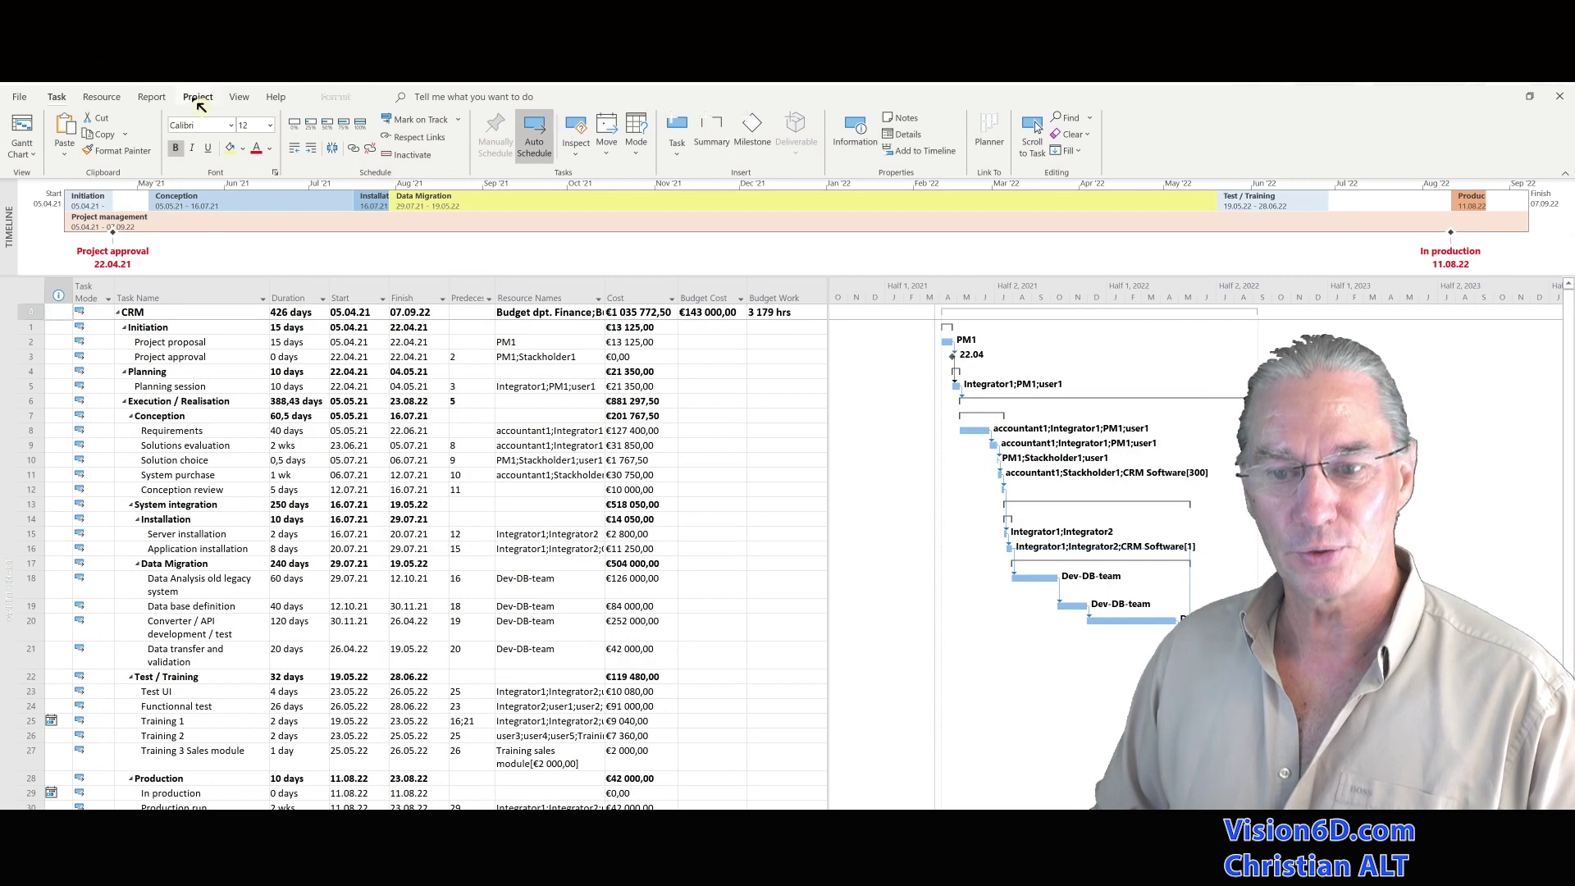
# Step: Review the CRM project's information and statistics: no status date set, finish on 07.09.22
pyautogui.click(198, 98)
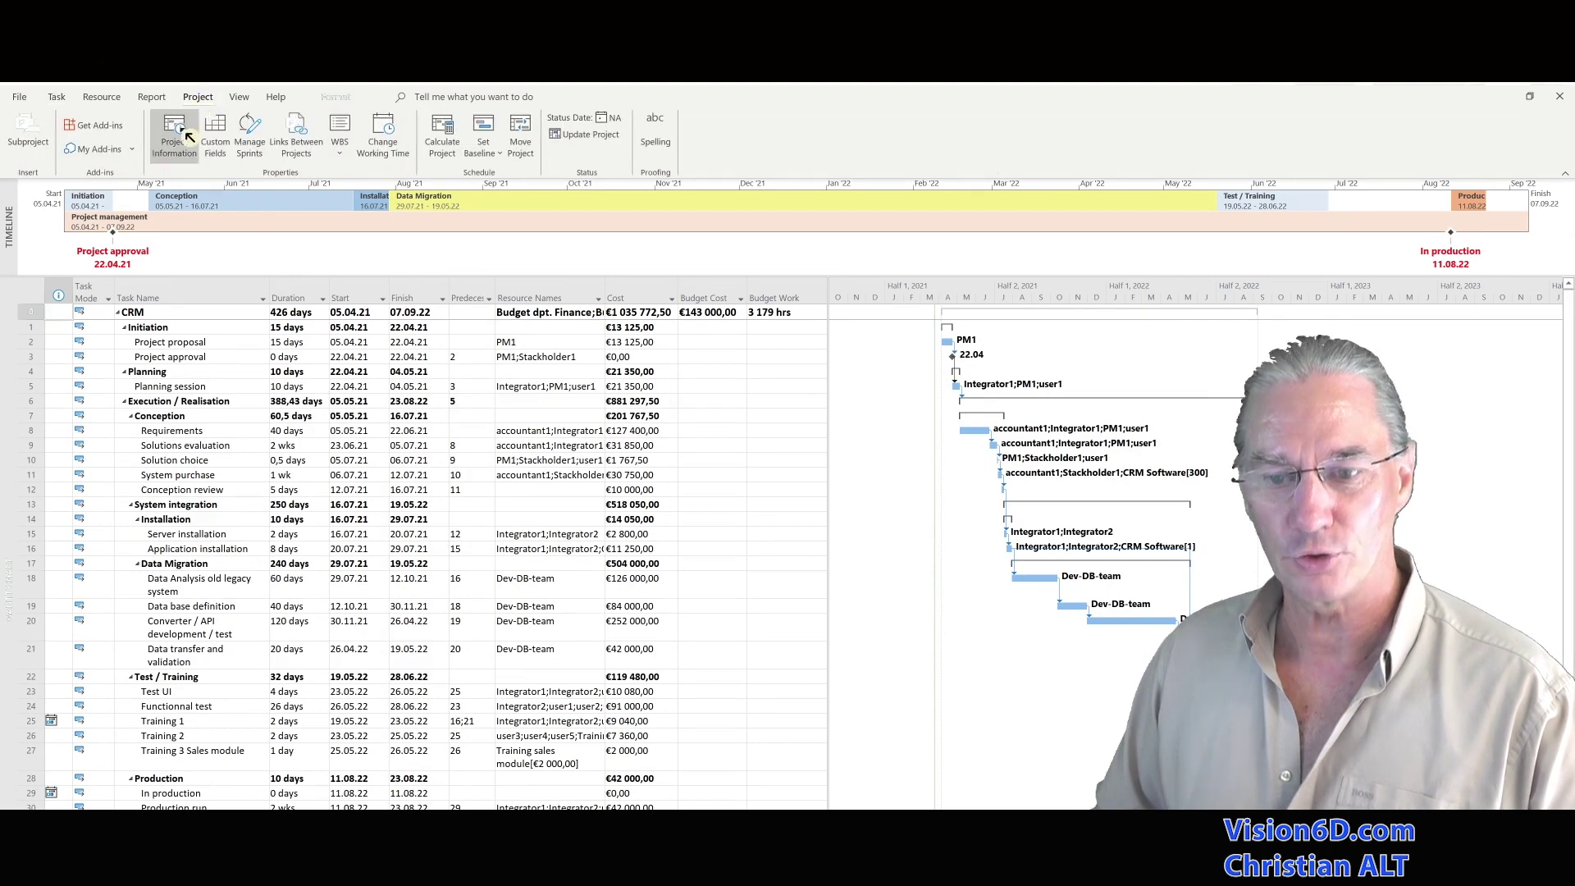
pyautogui.click(189, 136)
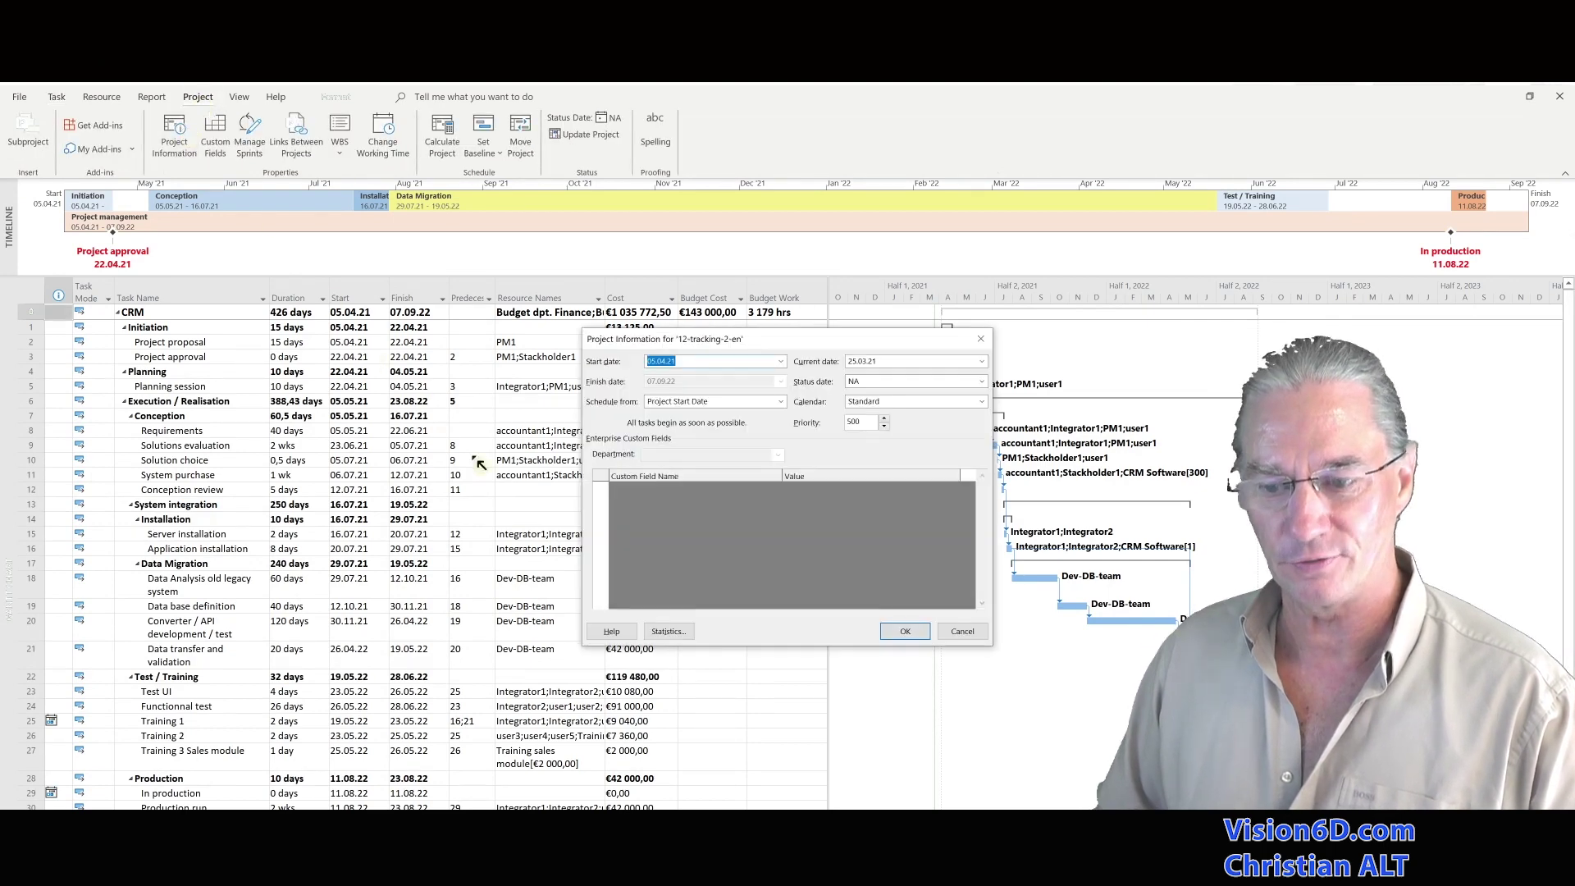
pyautogui.click(666, 637)
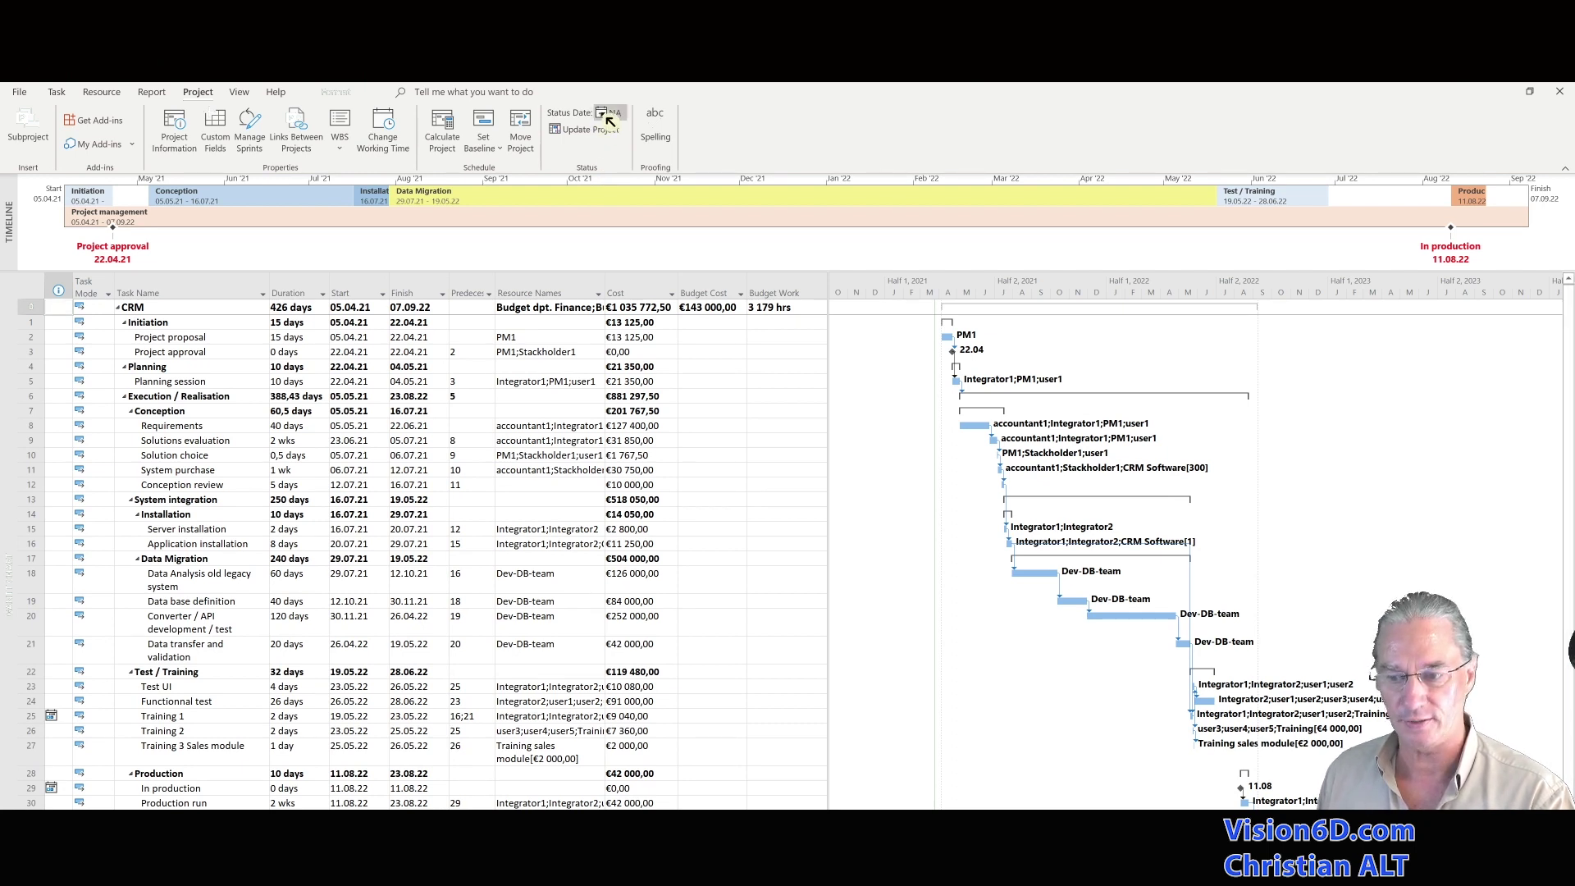
# Step: Pick 10 July 2021 from the calendar as the project status date (10.07.21)
pyautogui.click(608, 120)
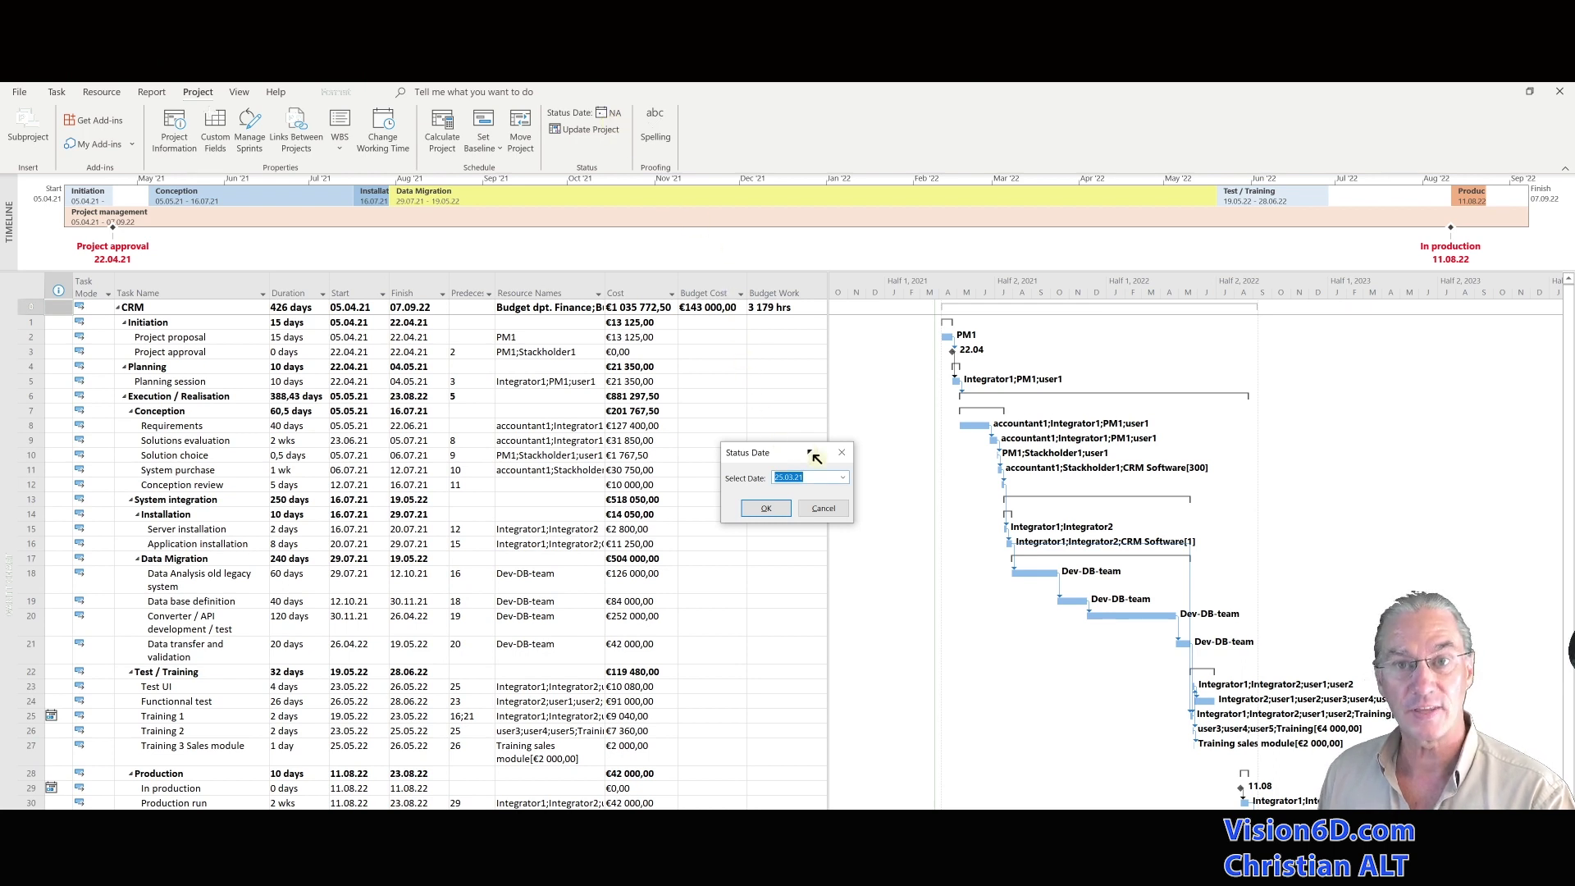
pyautogui.click(842, 477)
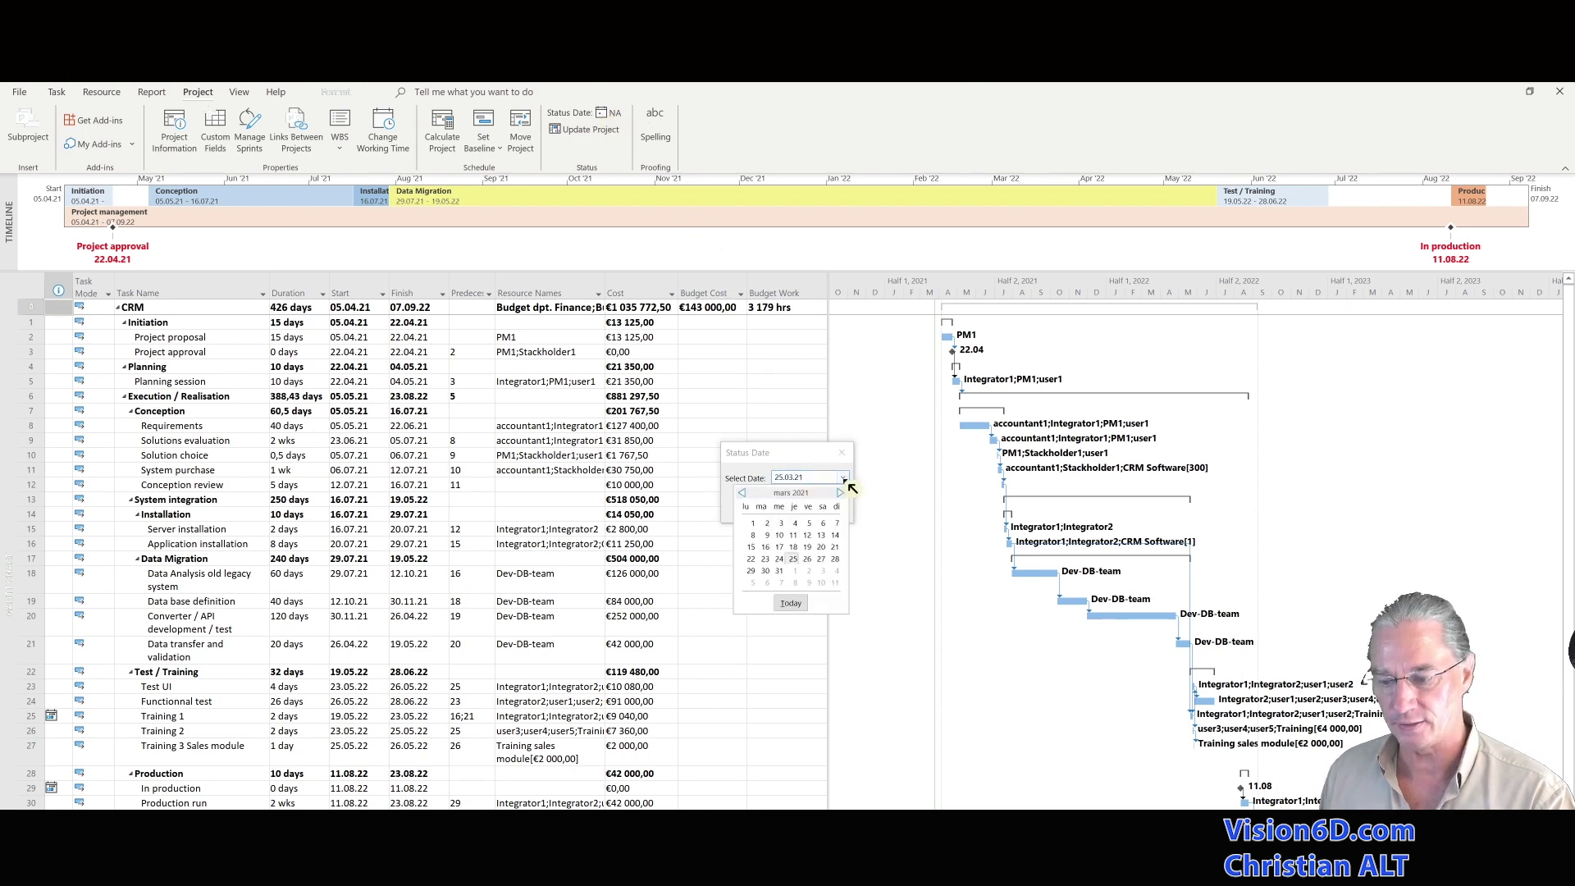
pyautogui.click(843, 493)
pyautogui.click(844, 494)
pyautogui.click(841, 493)
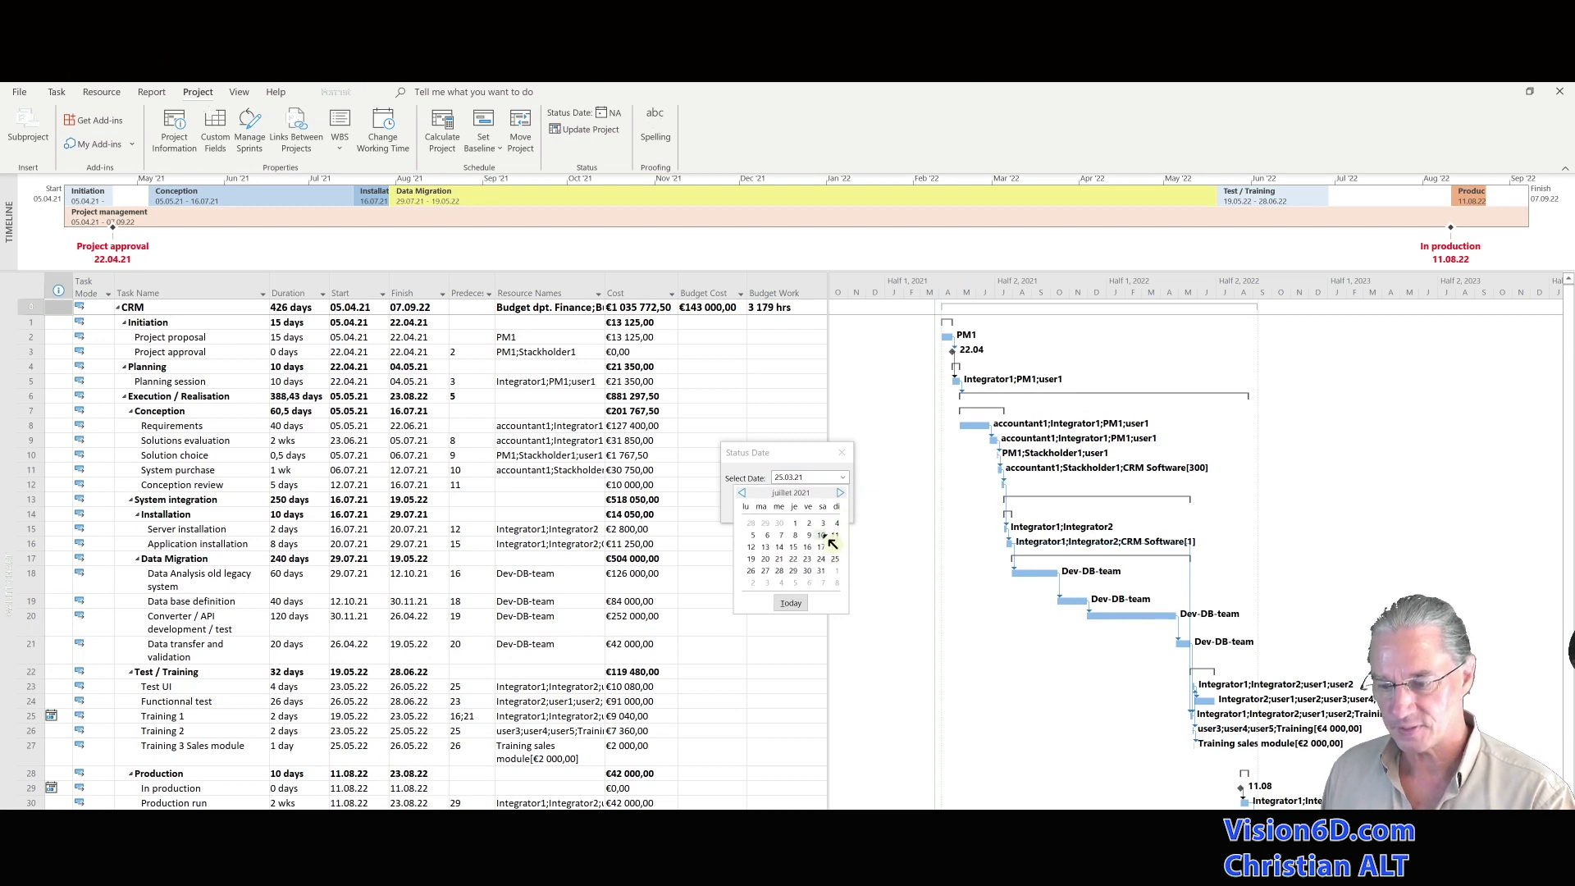
pyautogui.click(823, 535)
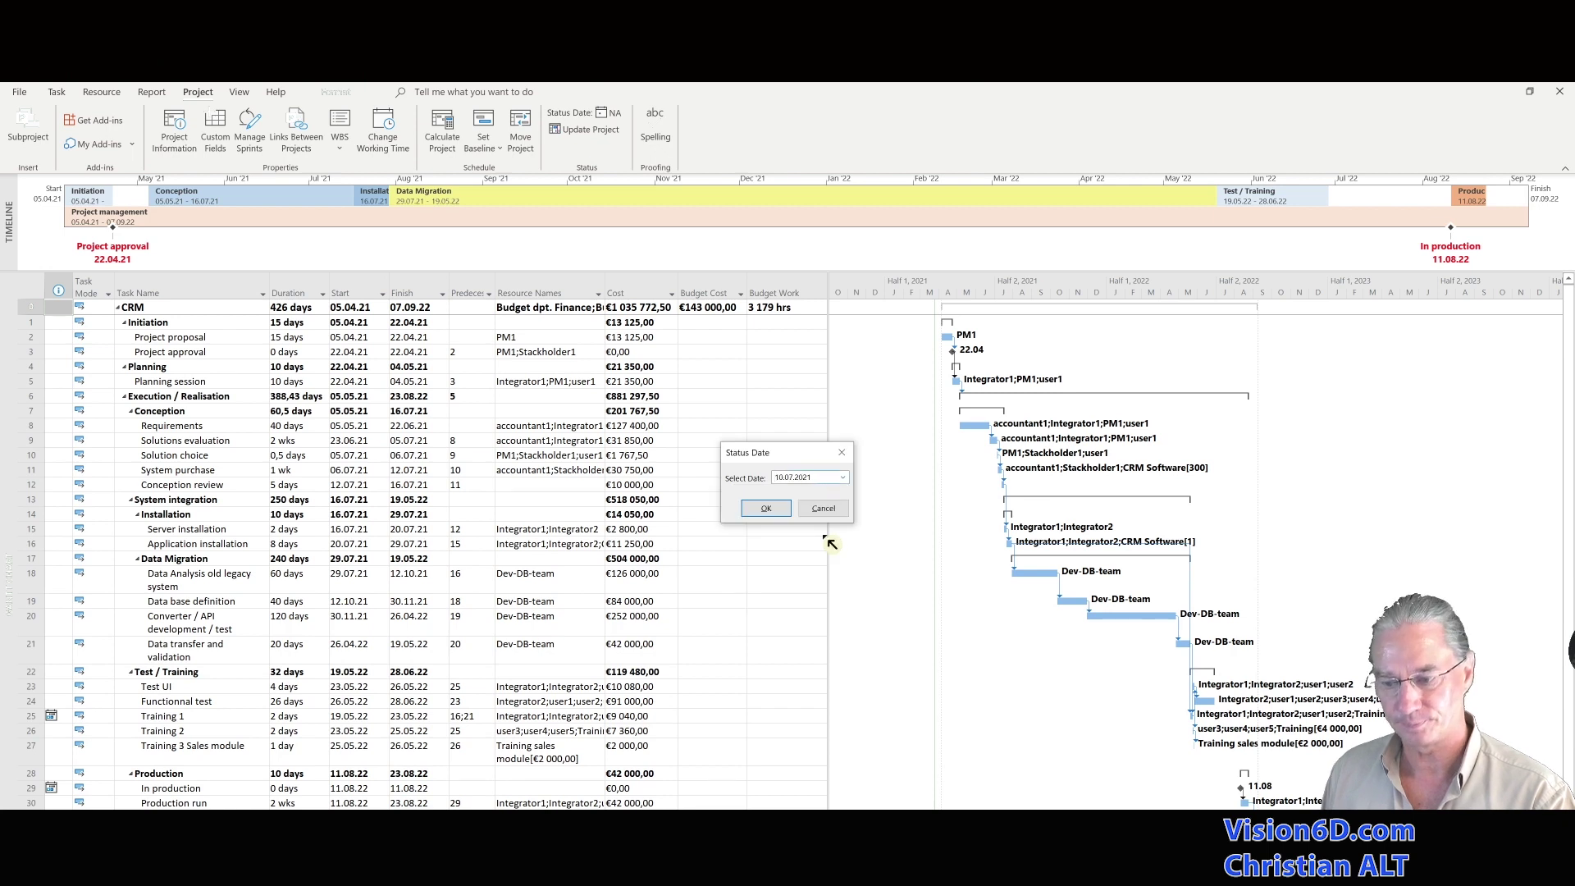
pyautogui.click(766, 509)
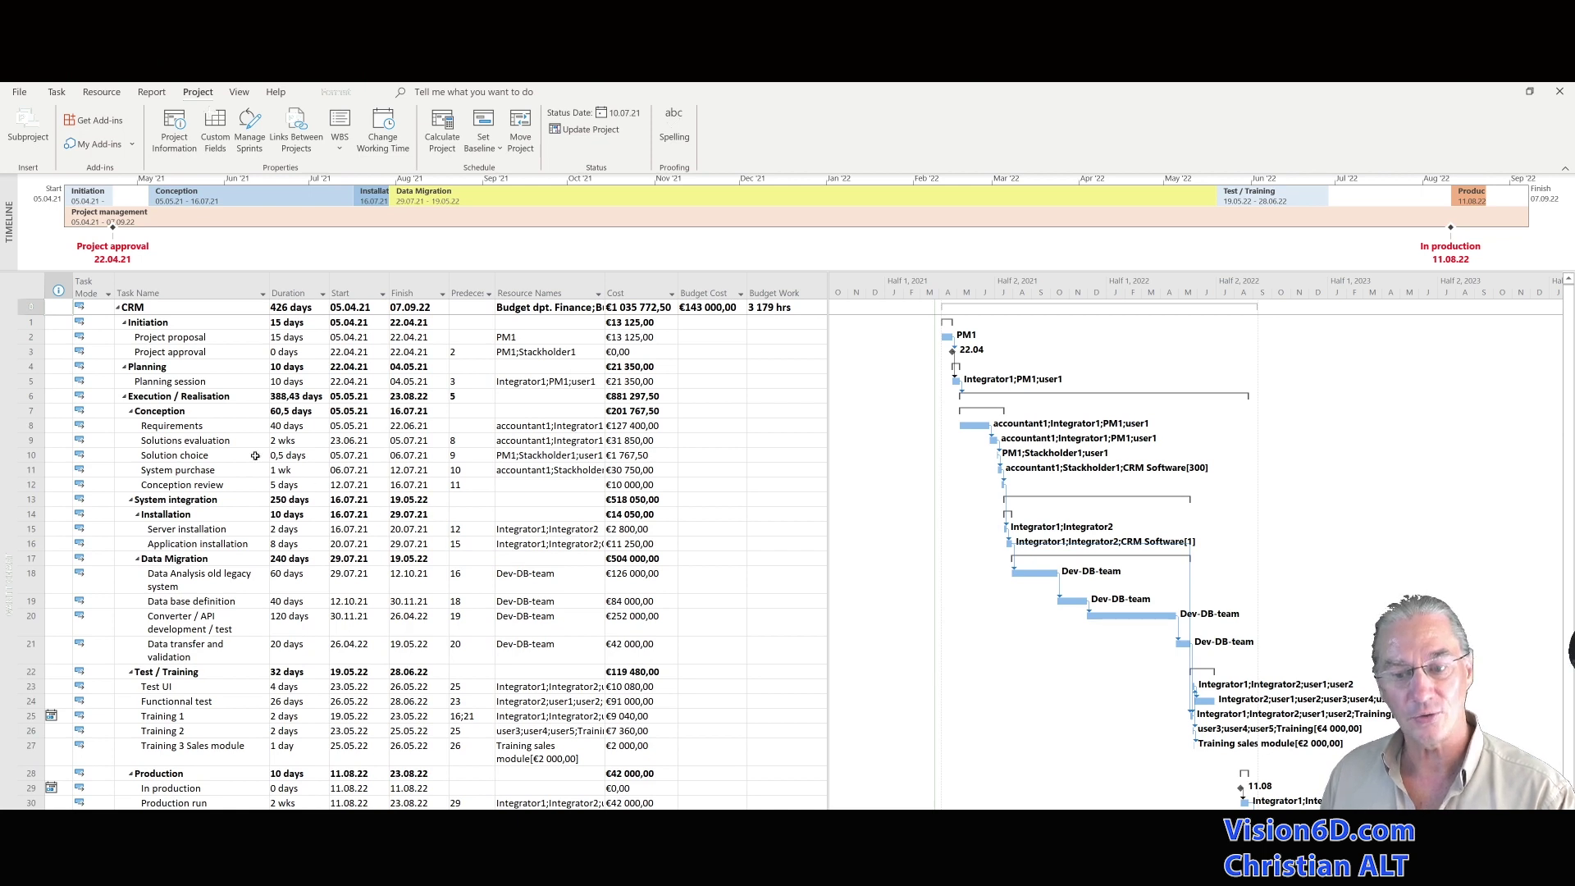
# Step: Mark the Project proposal task as 100% complete
pyautogui.click(30, 338)
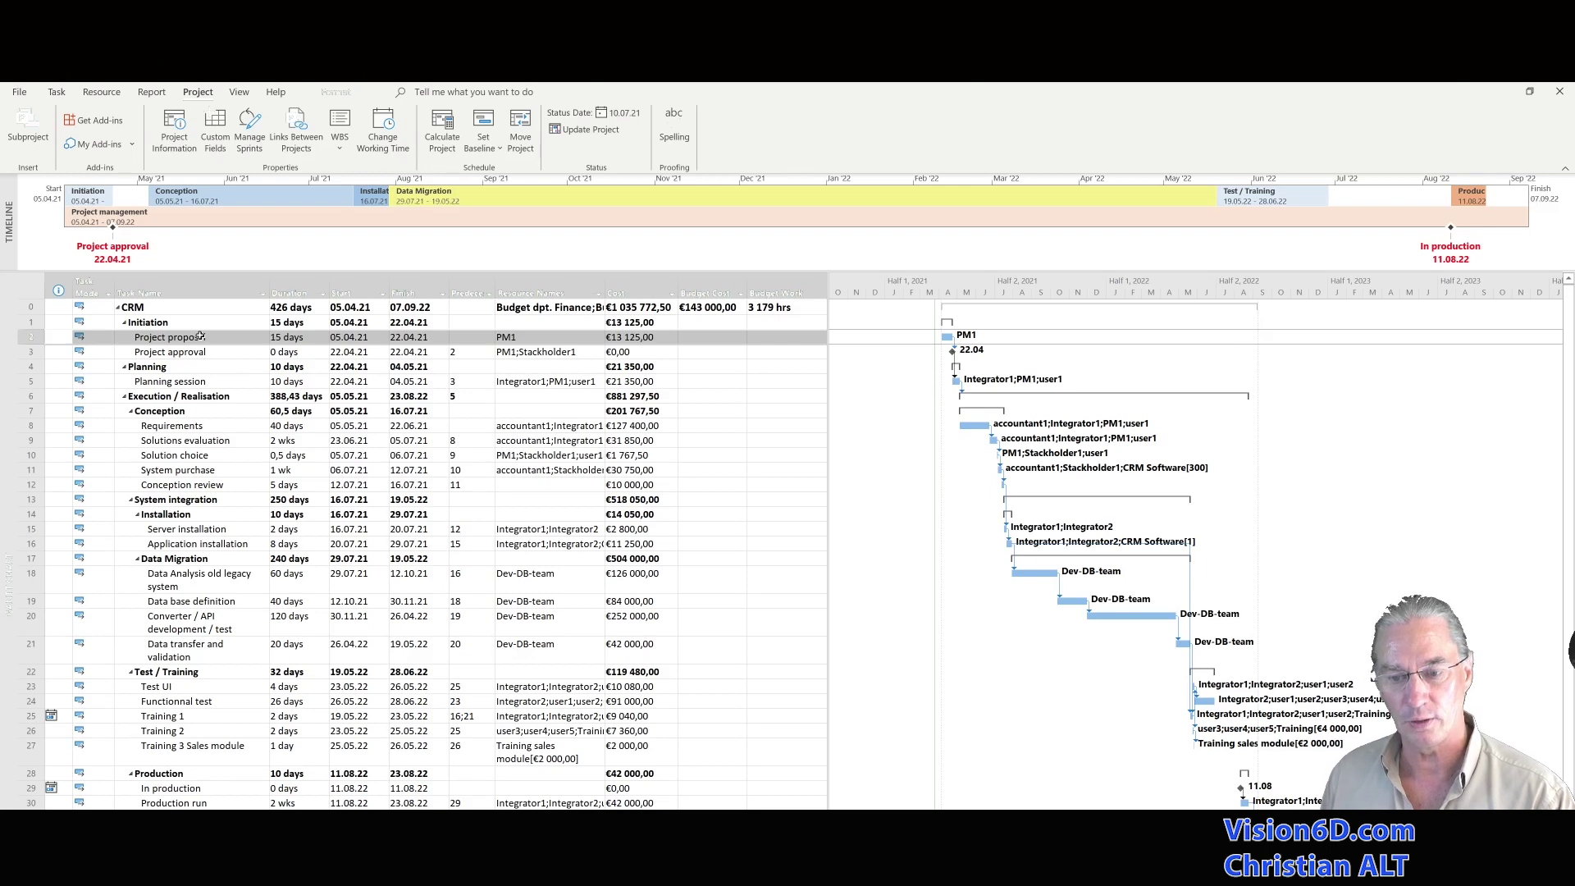
pyautogui.click(57, 93)
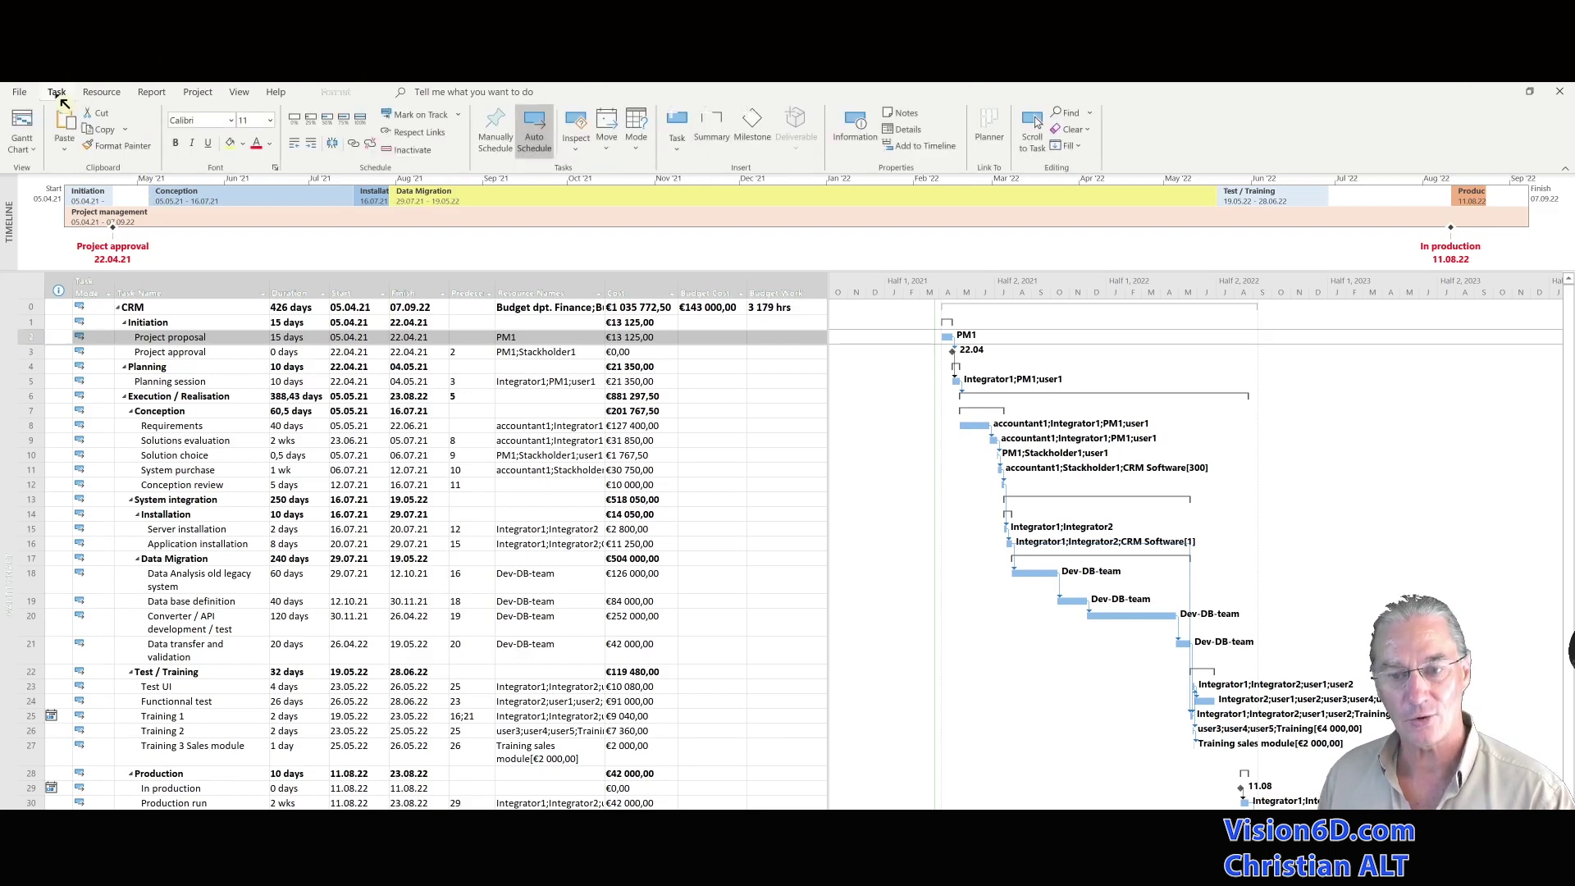
pyautogui.click(364, 121)
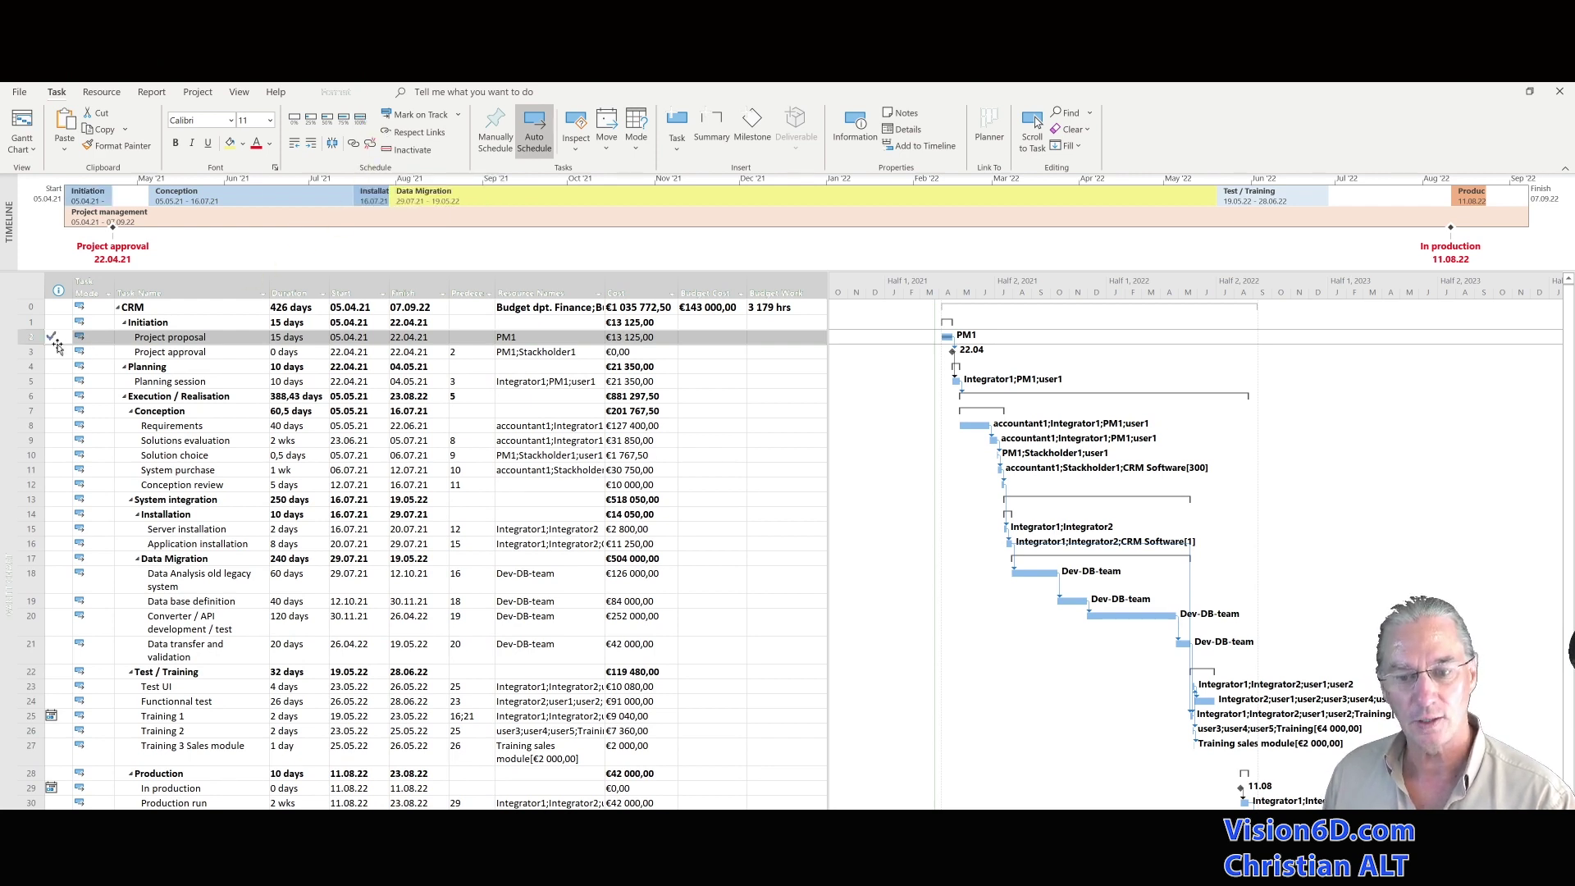
# Step: Mark Project approval as 100% complete and select the Planning session task
pyautogui.moveTo(51, 340)
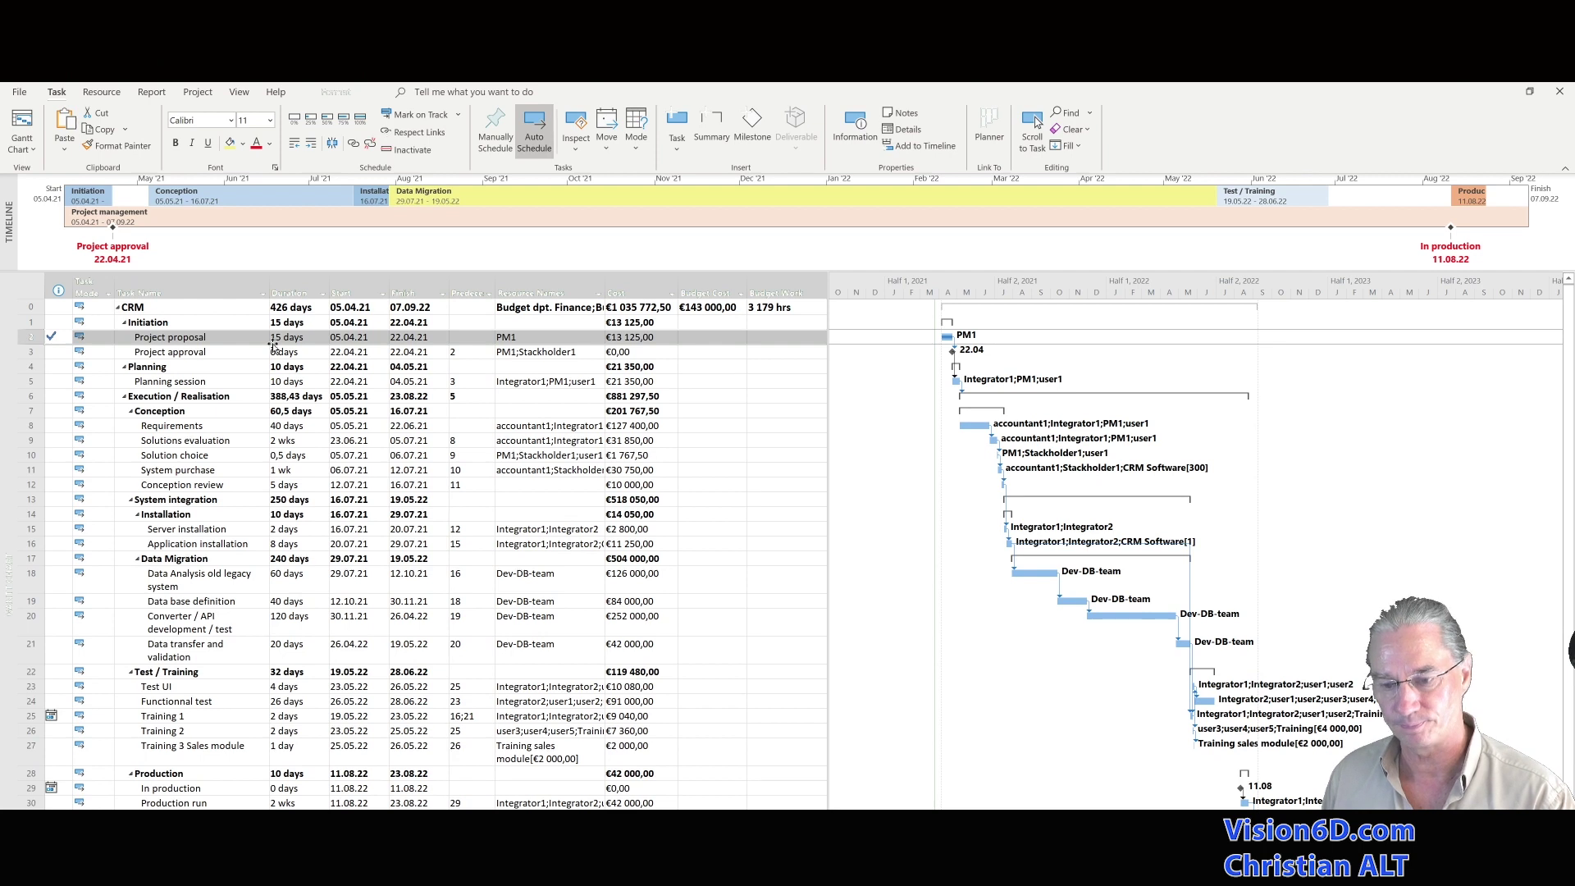
pyautogui.click(32, 354)
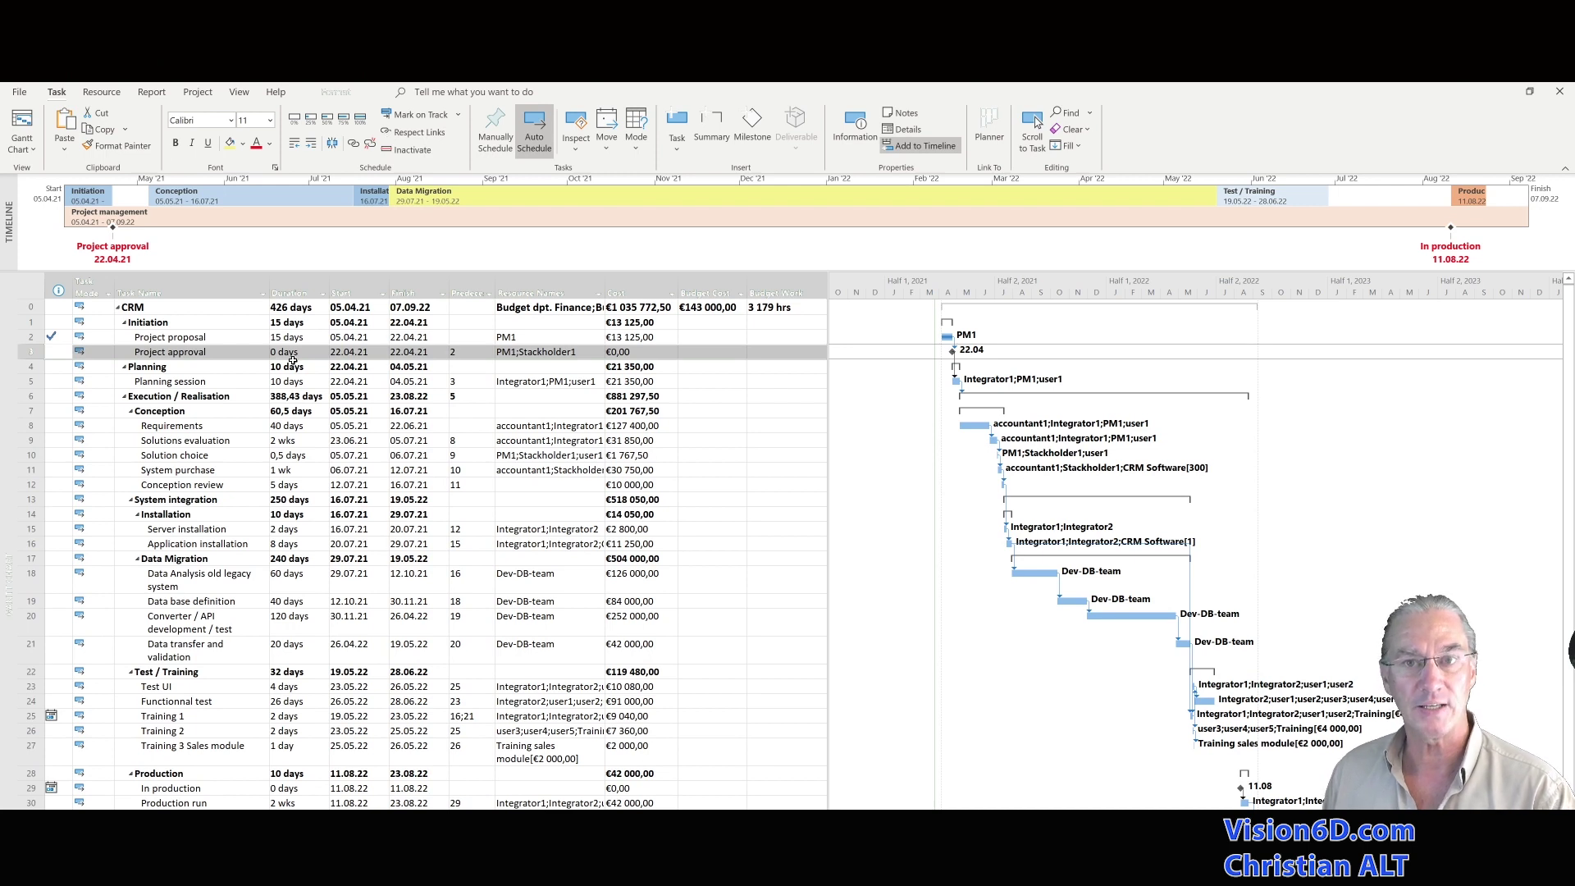
pyautogui.click(367, 121)
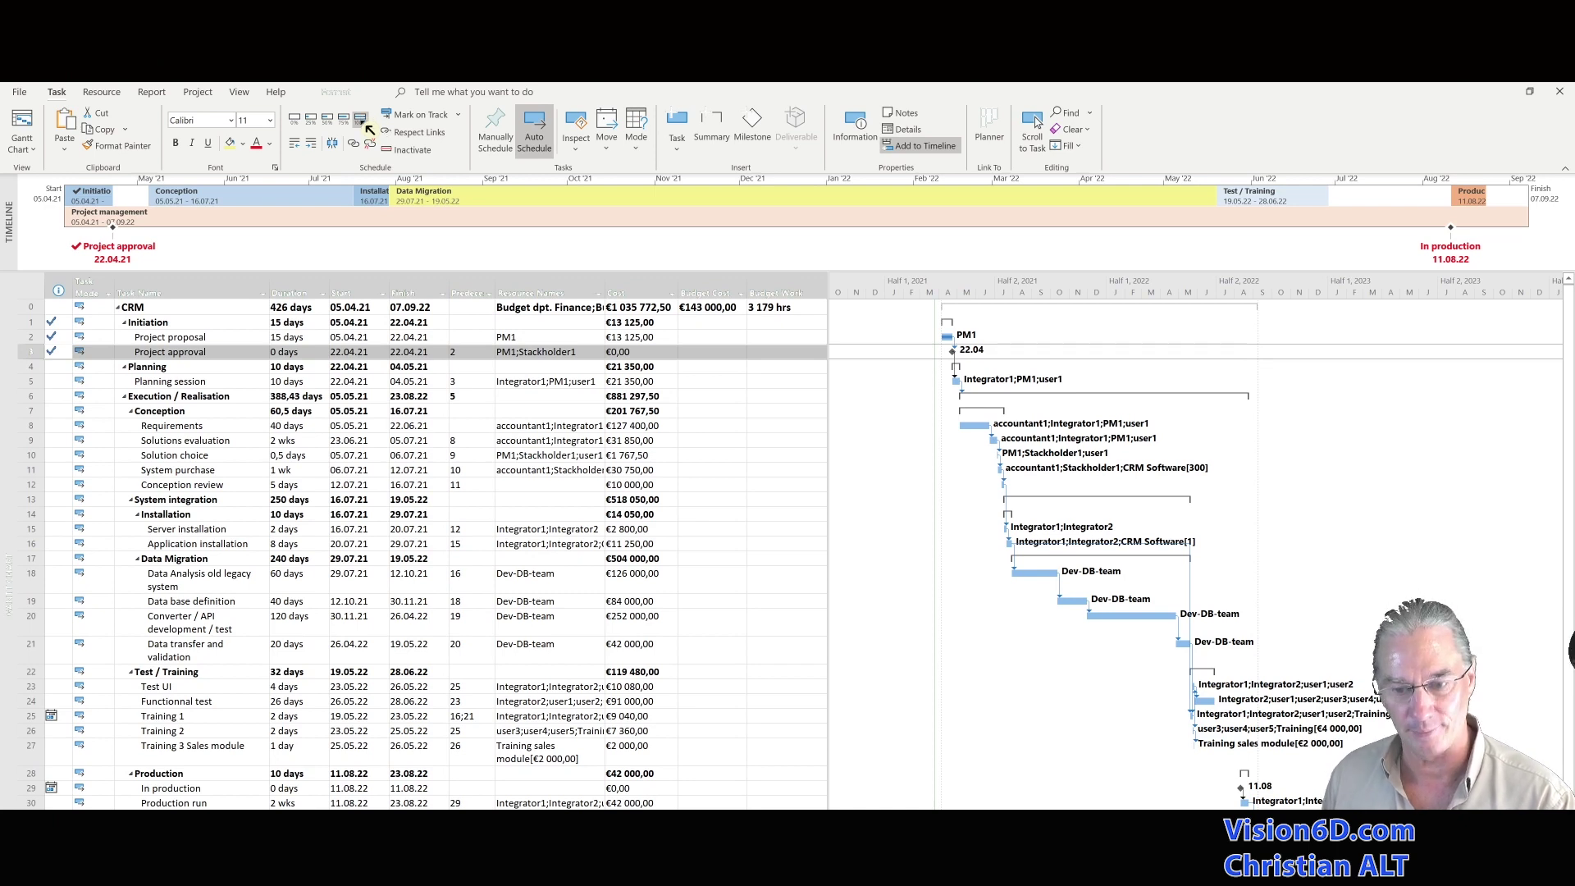
pyautogui.click(26, 380)
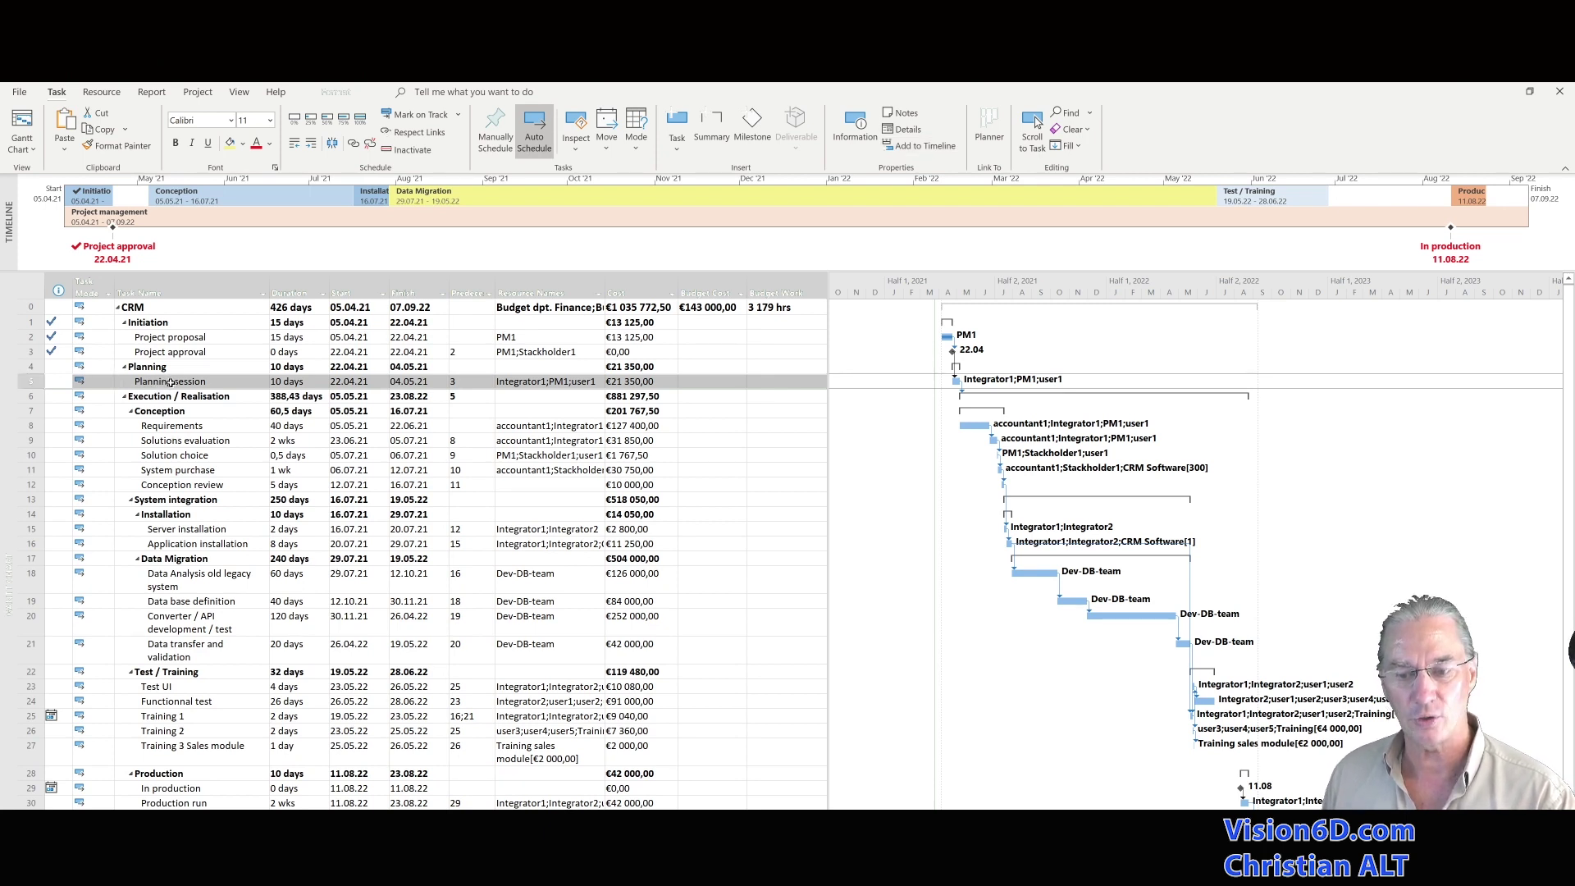
pyautogui.click(170, 382)
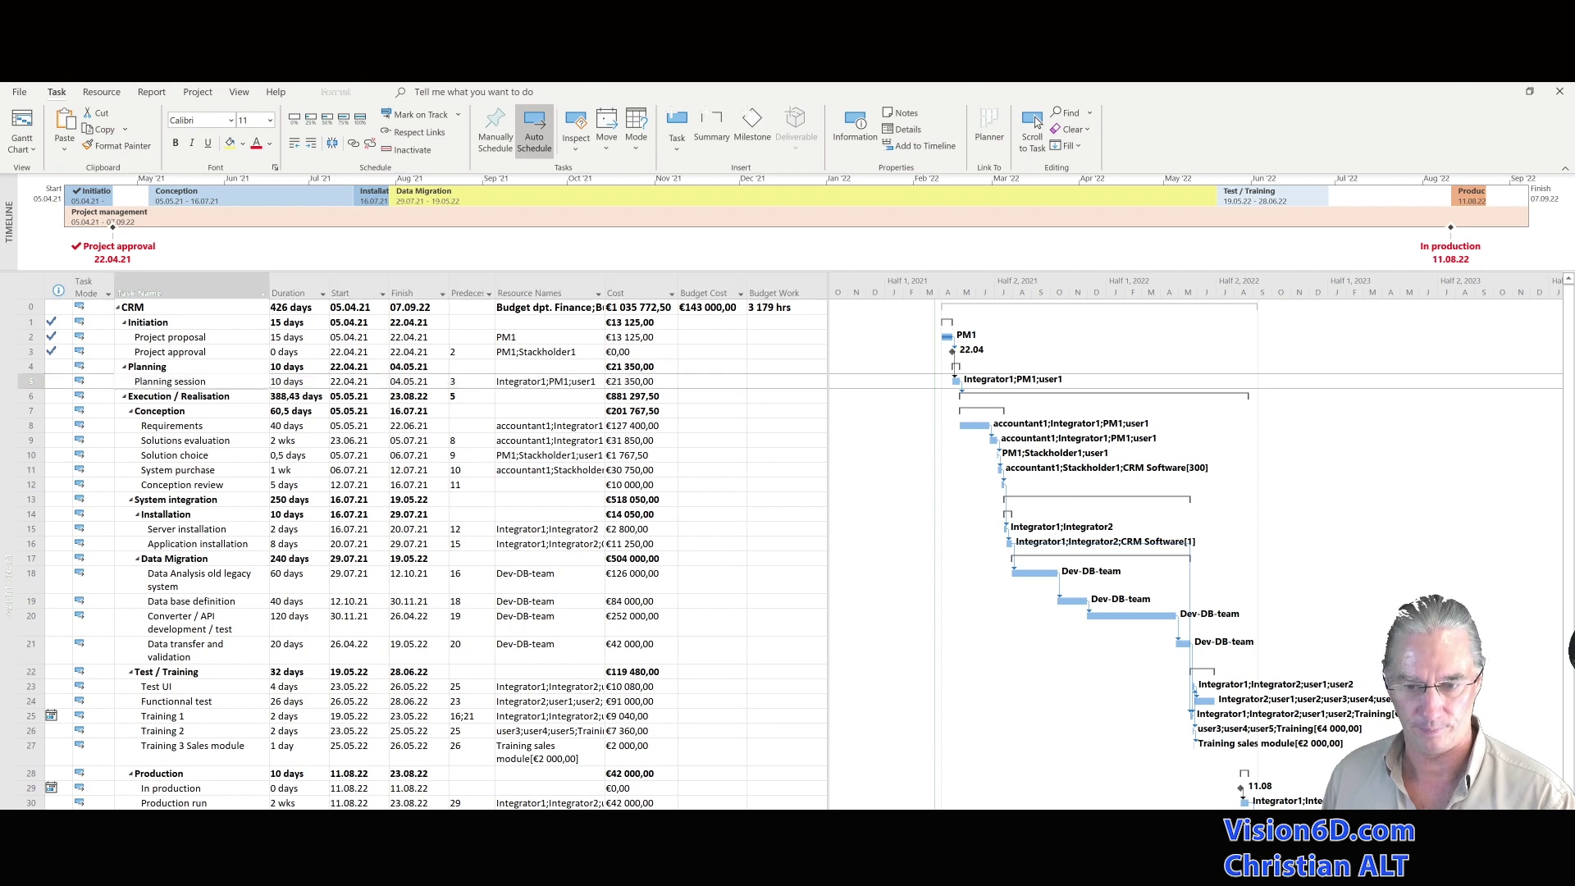
# Step: Enter 80 as Planning session's percent complete in Task Information
pyautogui.click(155, 382)
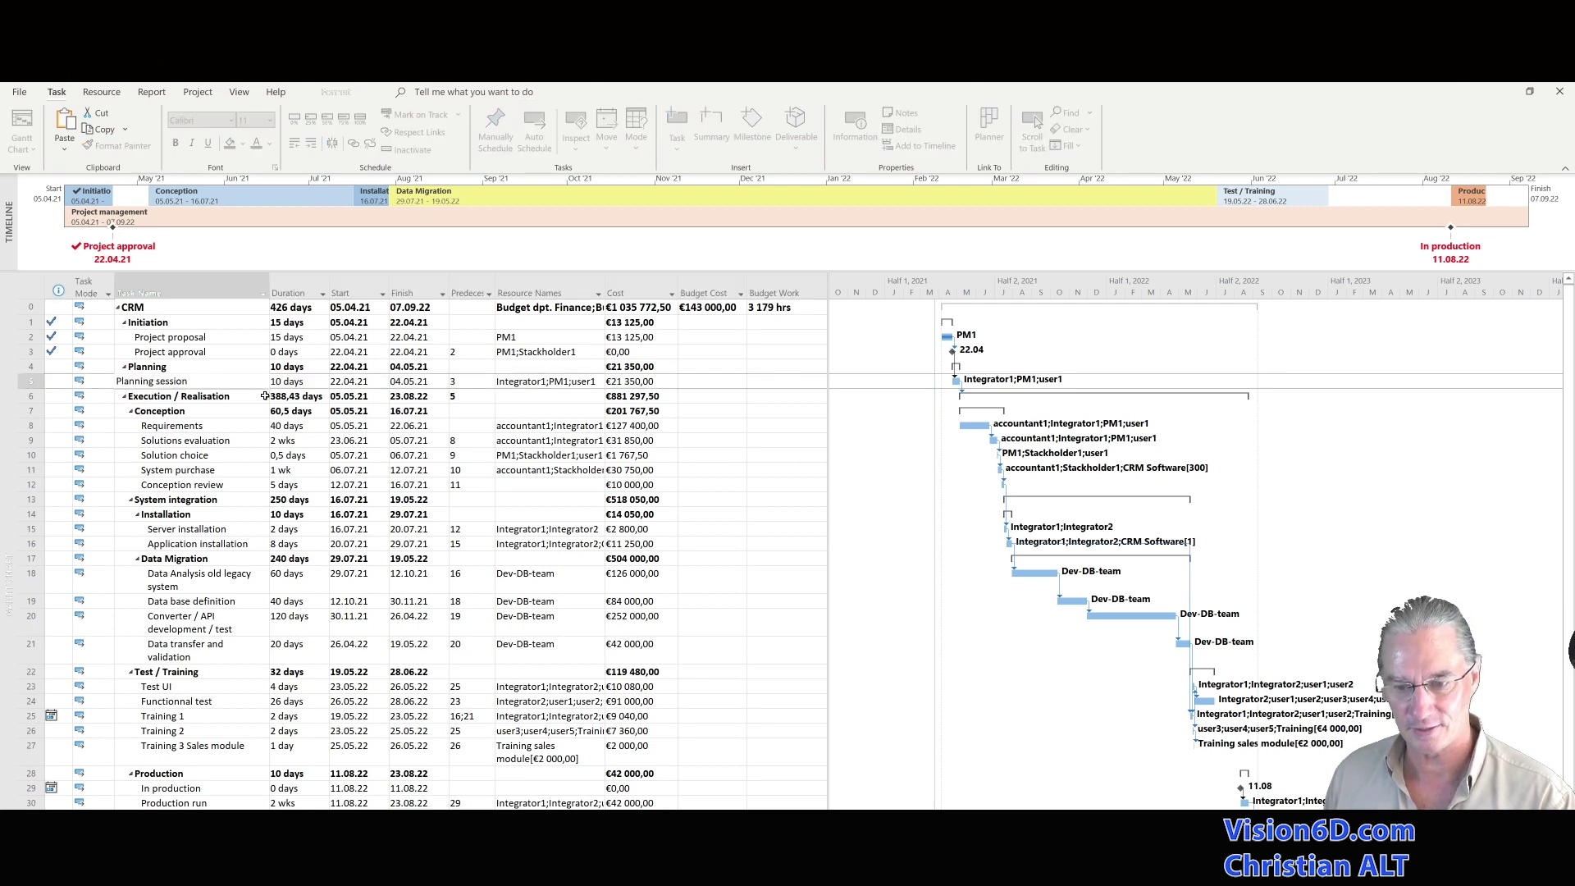
pyautogui.press('Return')
pyautogui.click(238, 384)
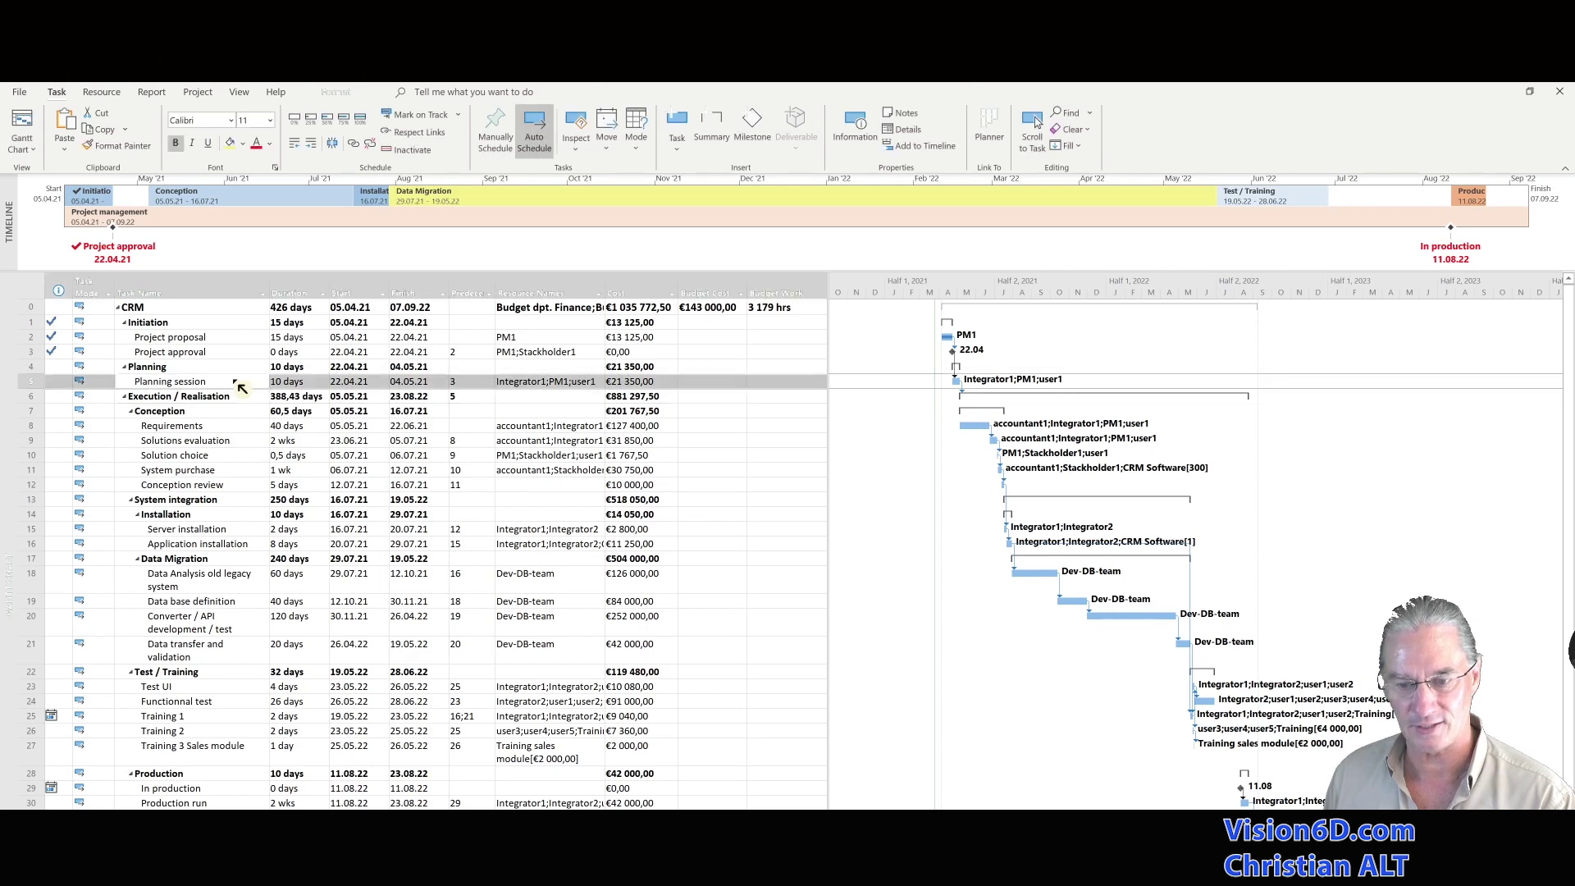
pyautogui.doubleClick(238, 384)
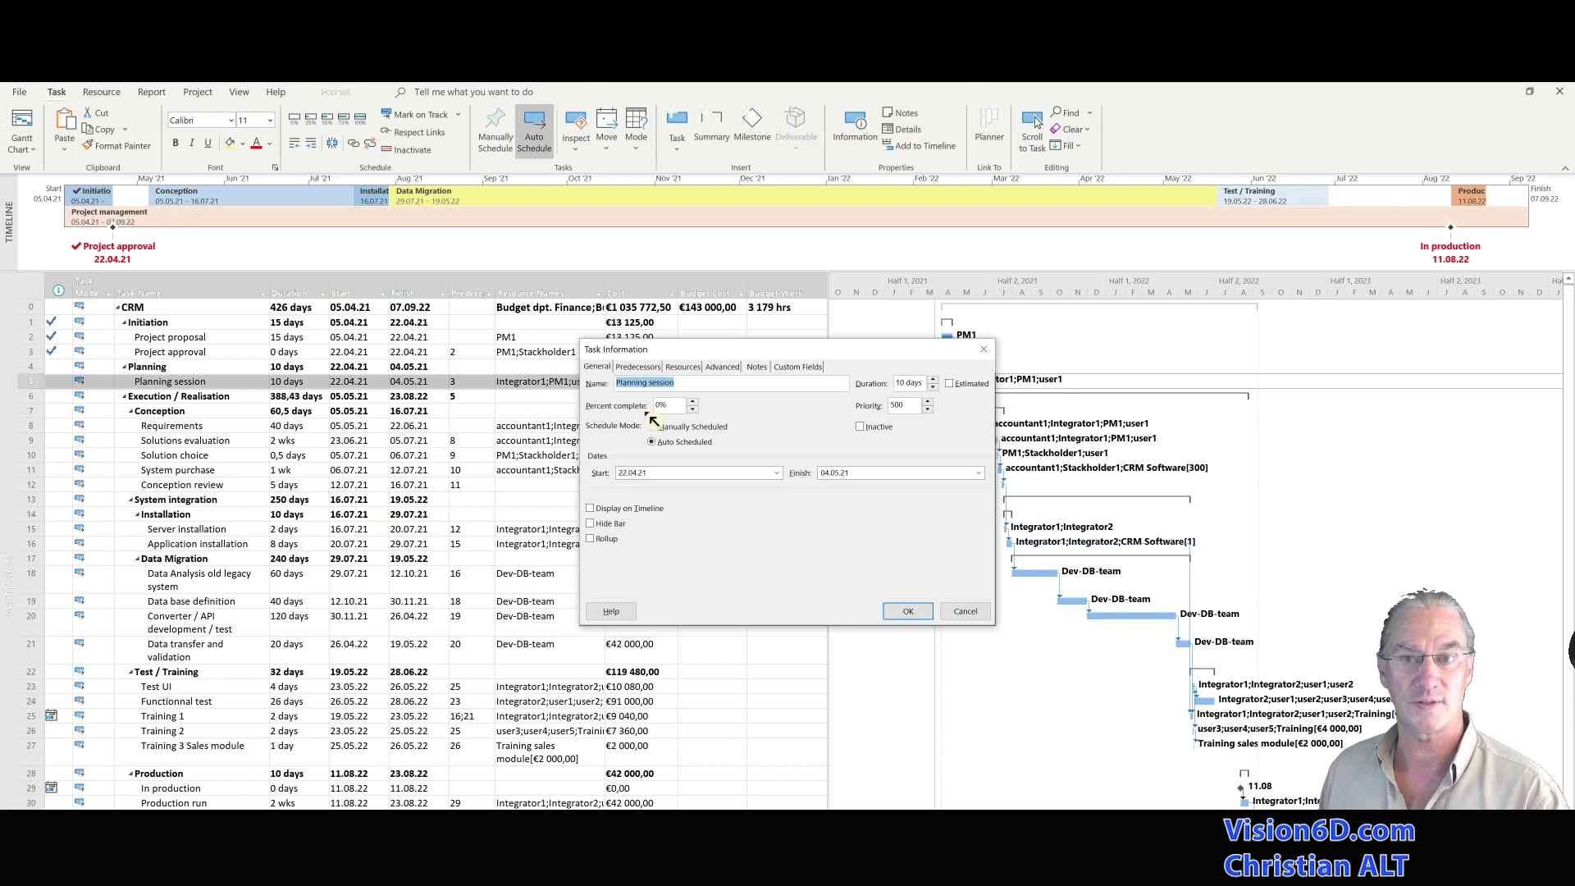
pyautogui.press('Tab')
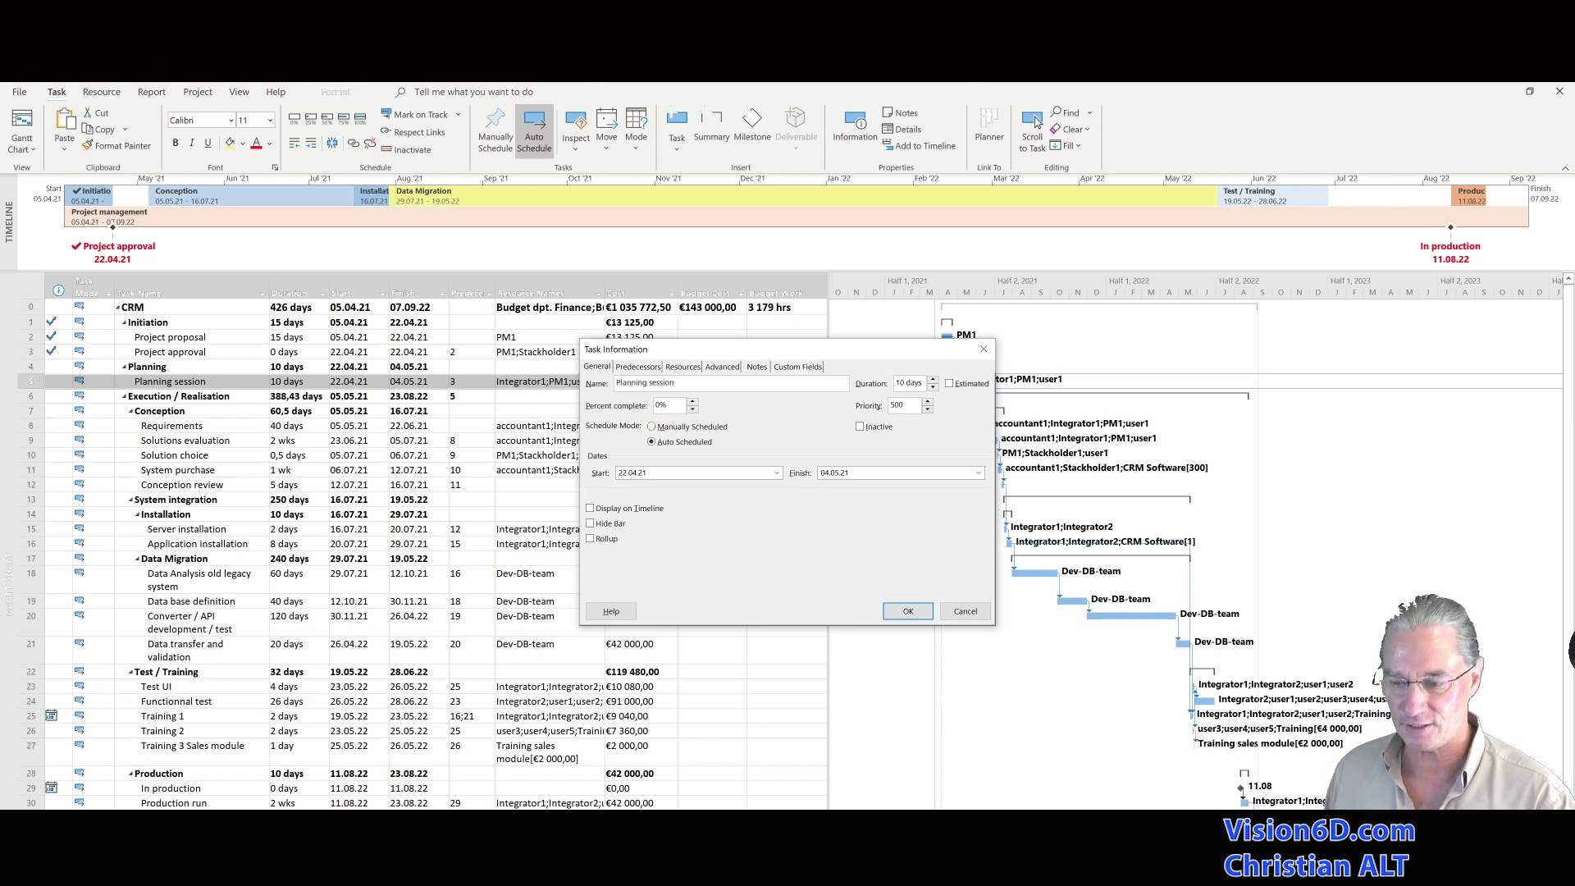
pyautogui.press('BackSpace')
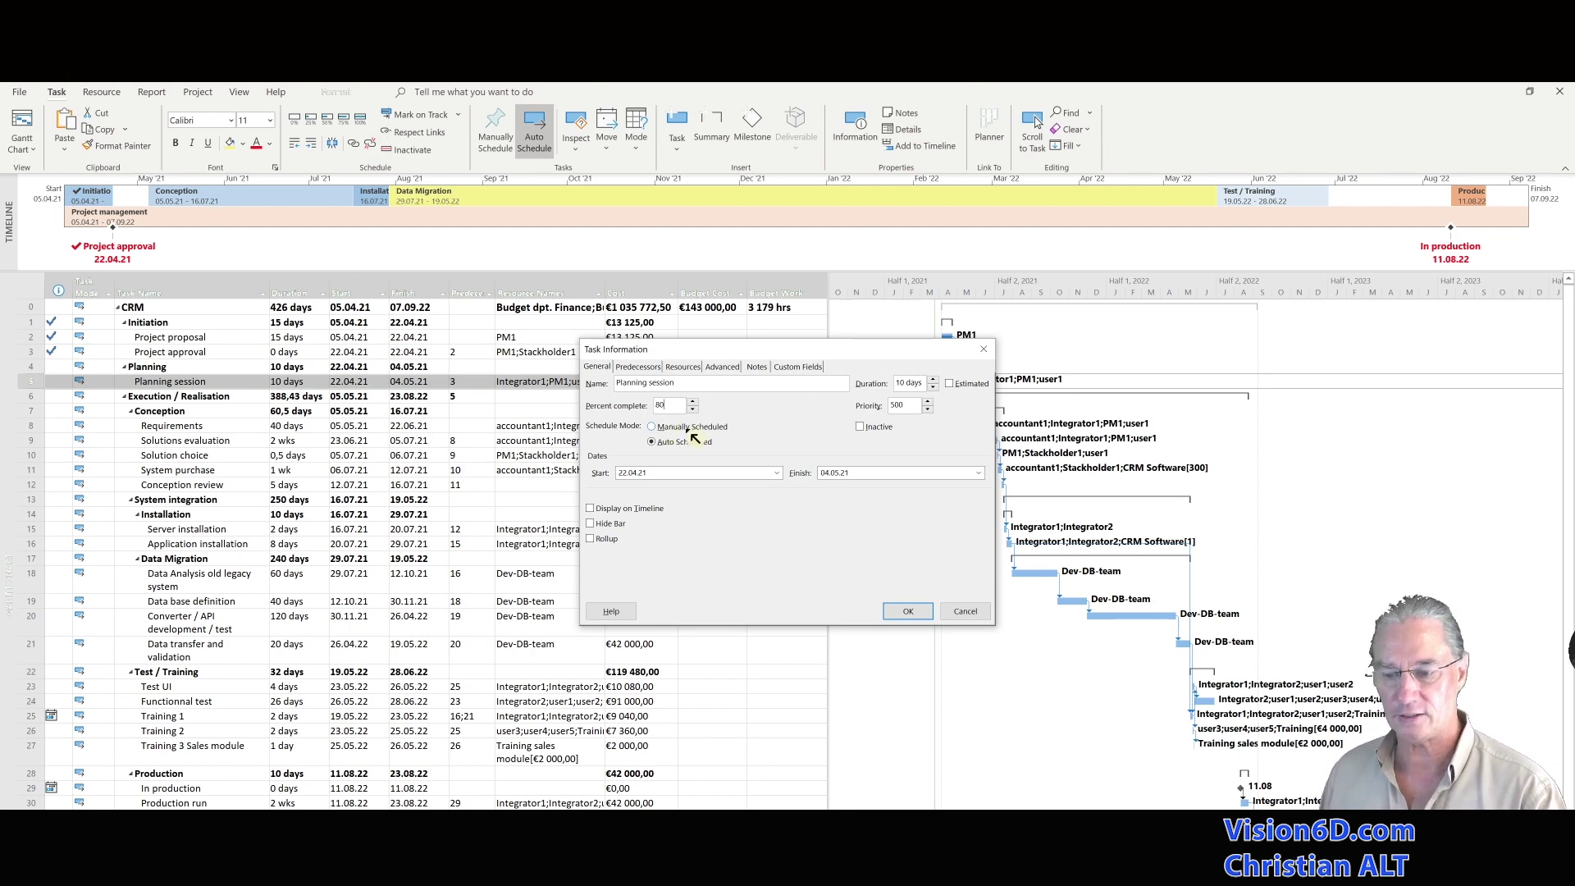
pyautogui.click(908, 613)
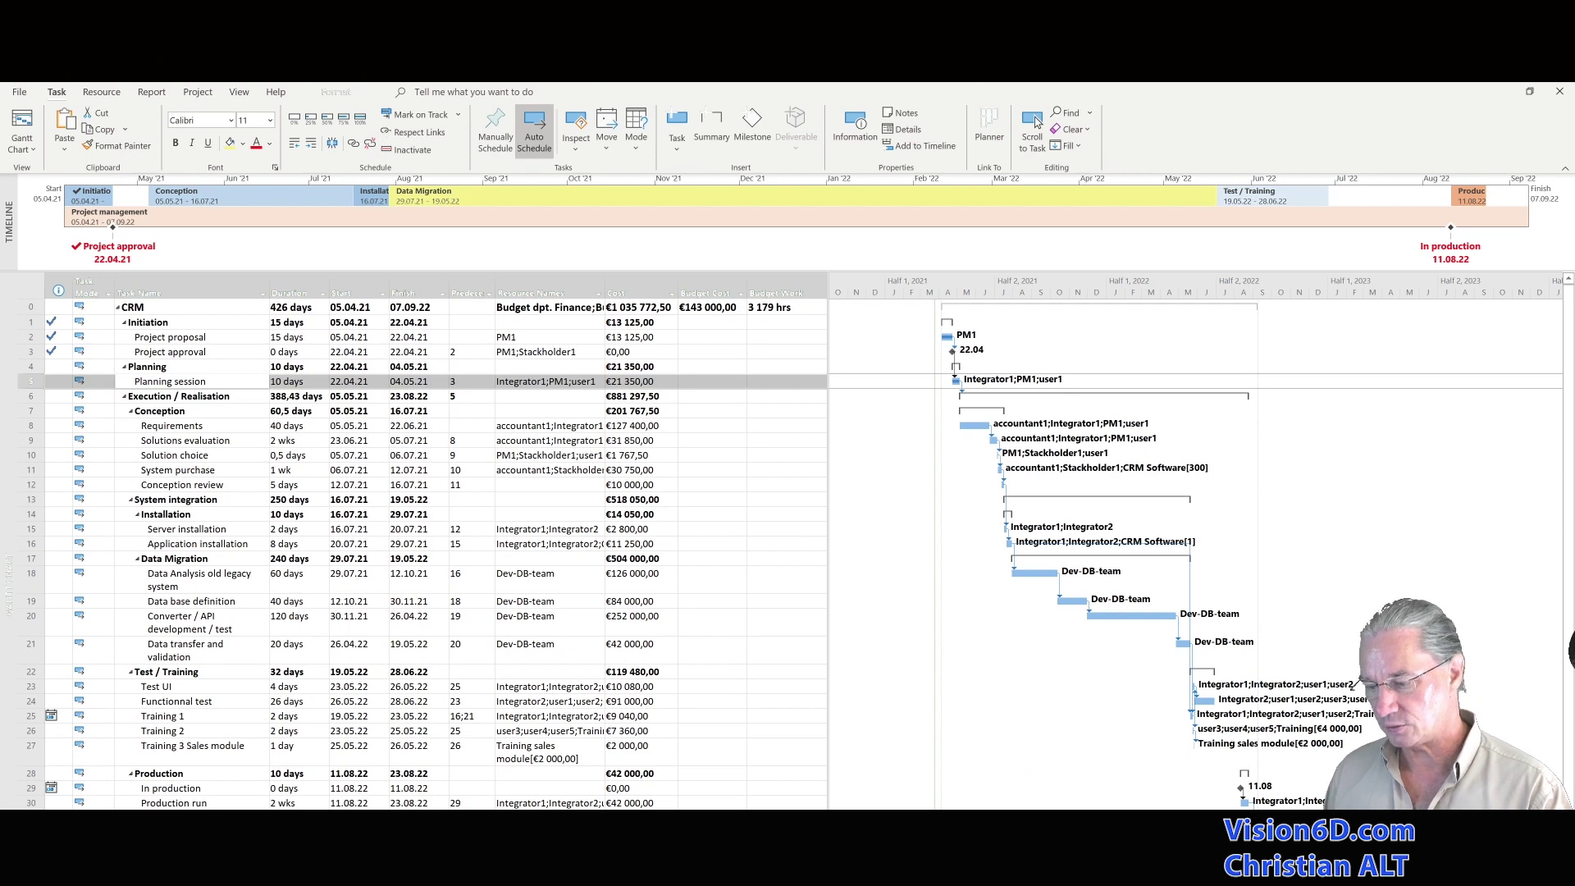
# Step: Zoom the Gantt timescale out, then back in to individual days around April–May 2021
pyautogui.hotkey('ctrl', 'shift', '*')
pyautogui.hotkey('ctrl', 'shift', '*')
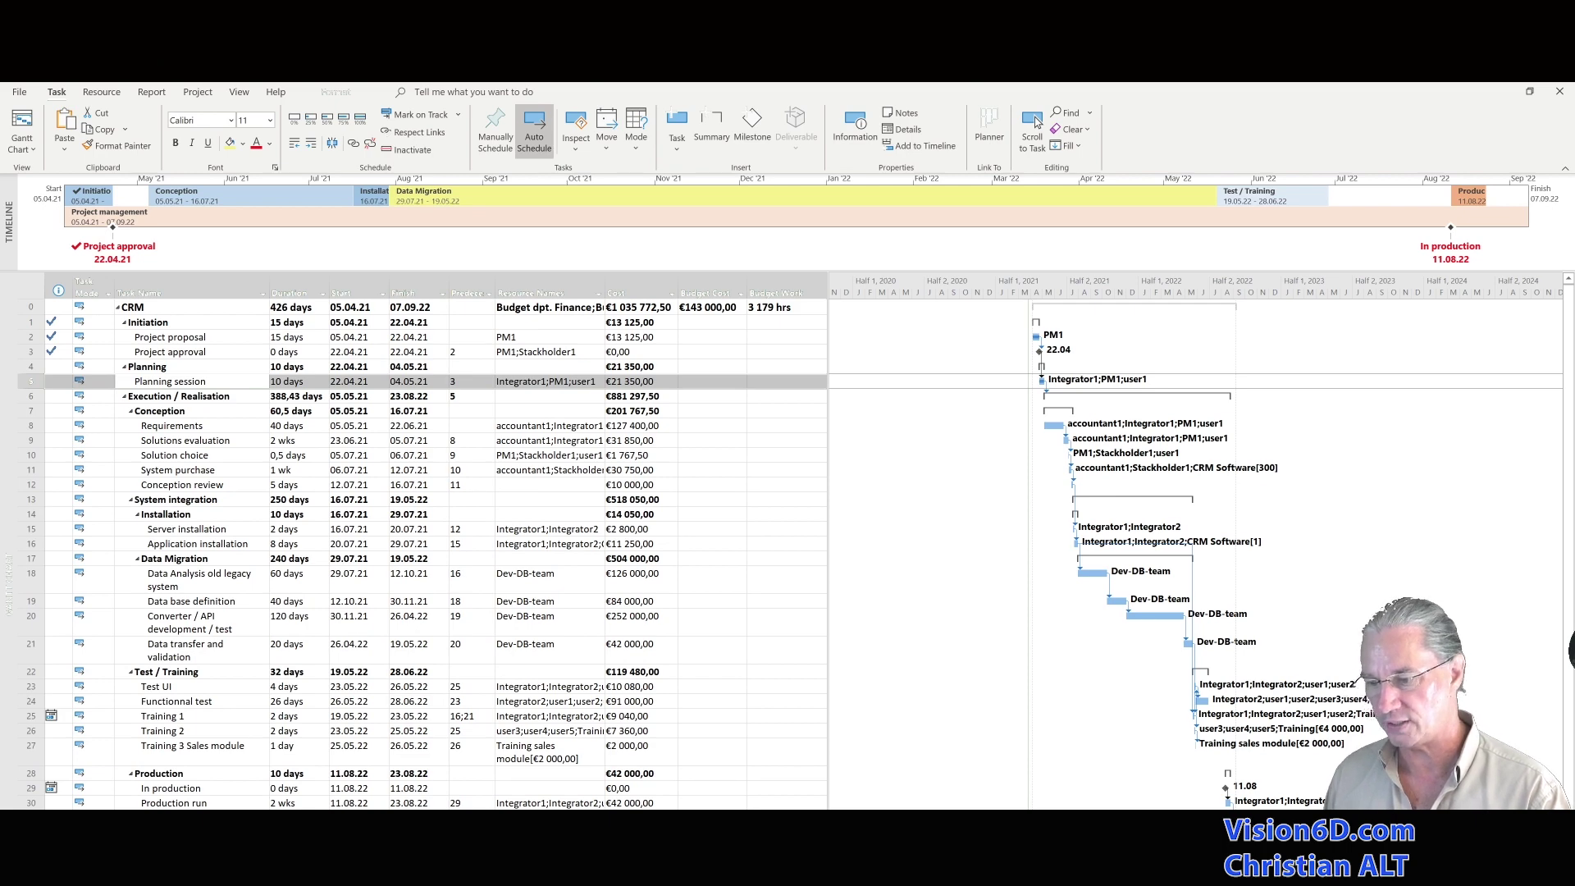
pyautogui.hotkey('ctrl', 'shift', '/')
pyautogui.hotkey('ctrl', 'shift', '/')
pyautogui.hotkey('ctrl', 'shift', '/')
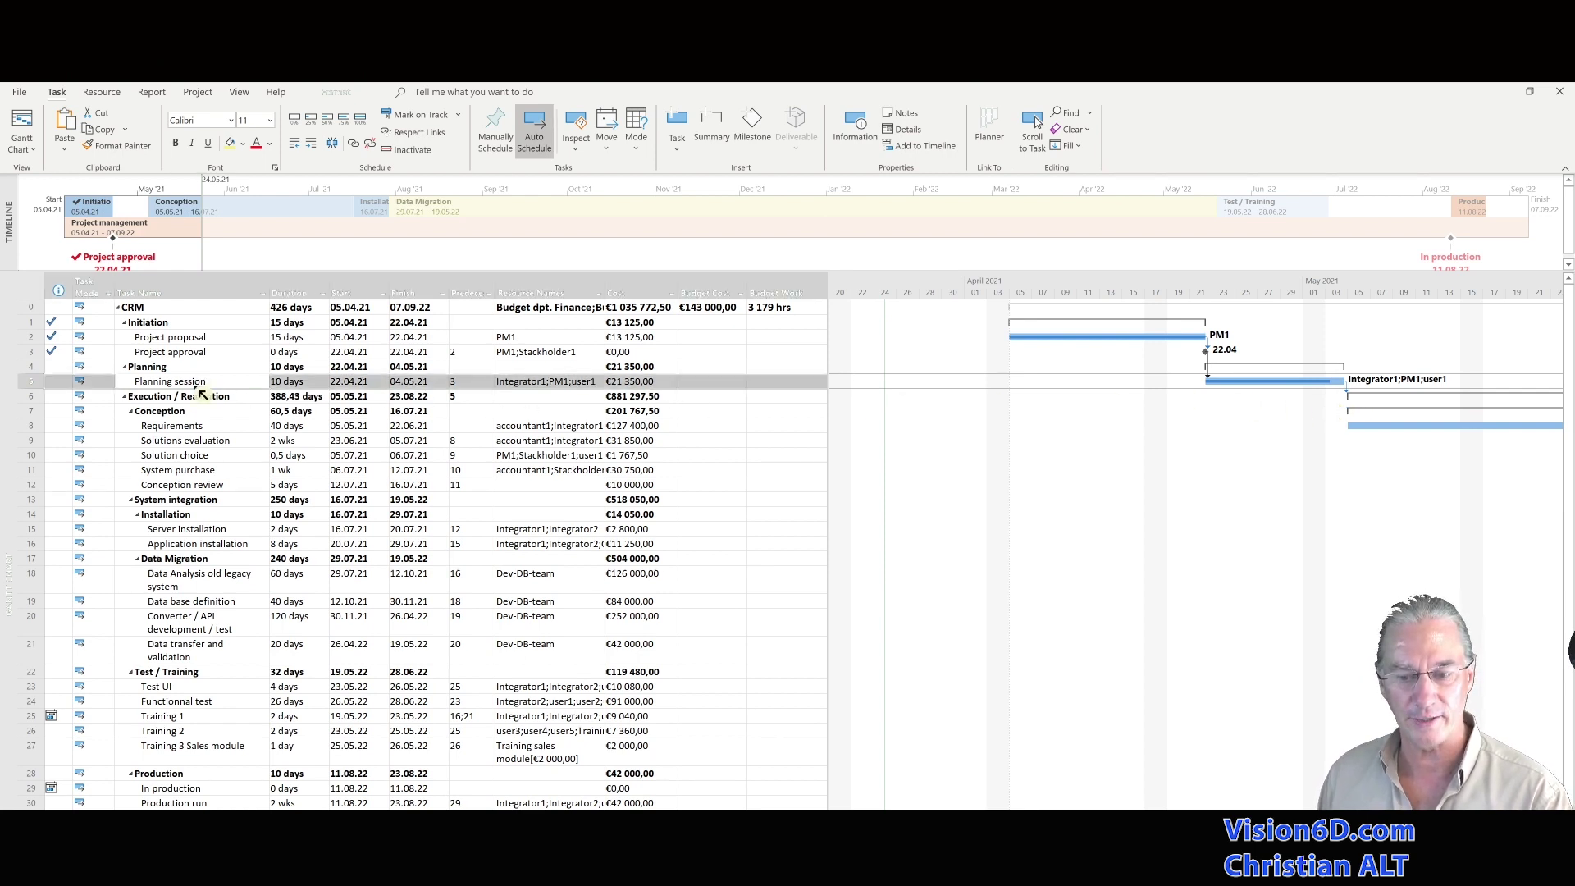
# Step: Raise Planning session's percent complete from 80% to 100% in Task Information
pyautogui.doubleClick(200, 384)
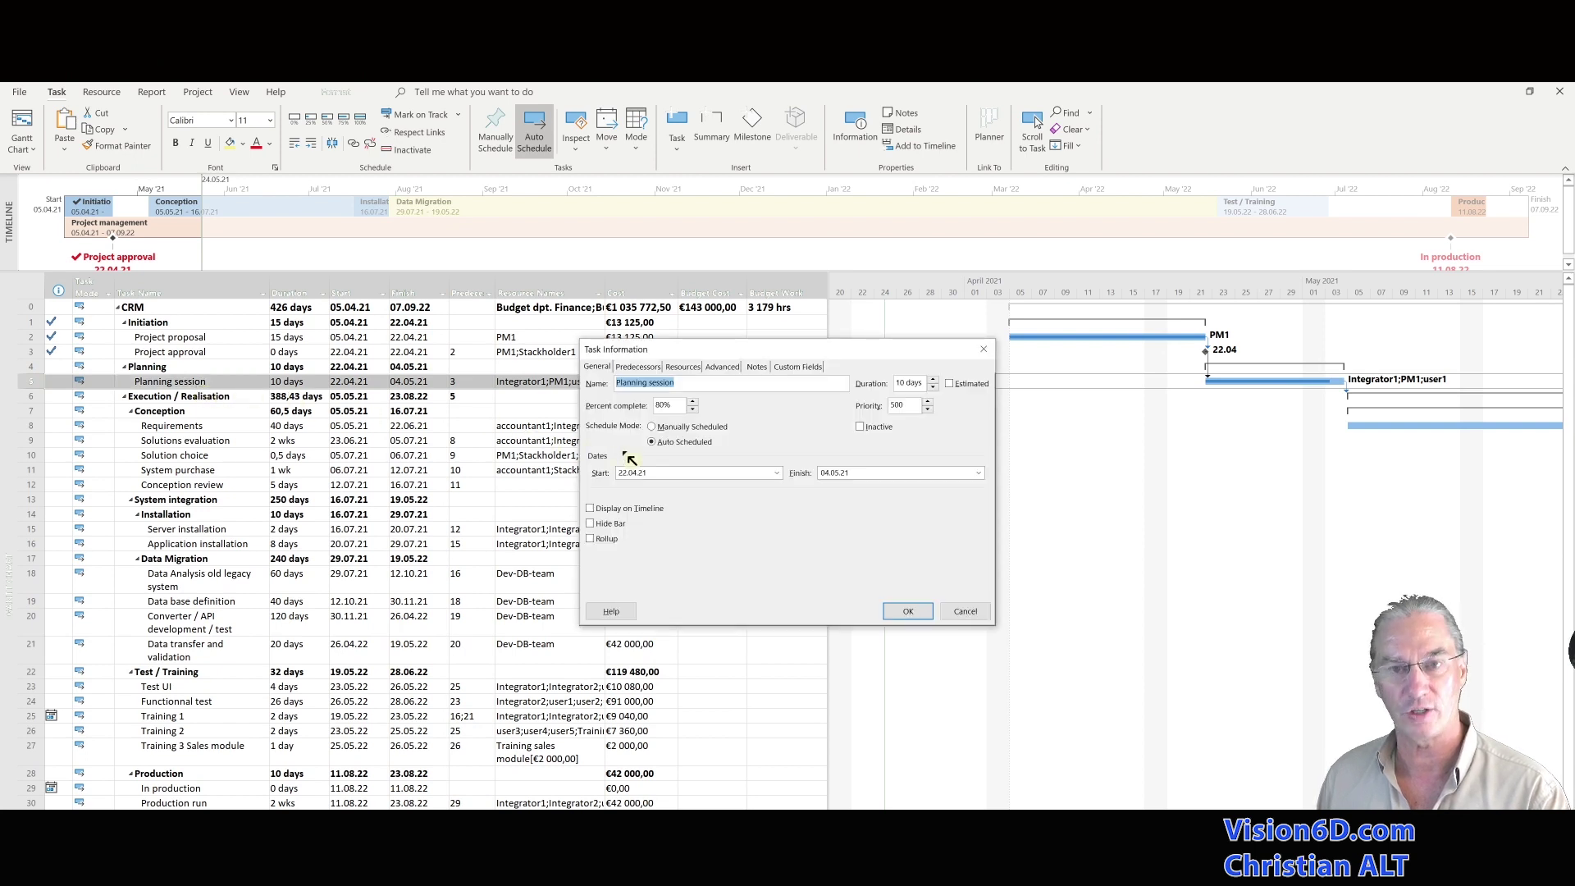
pyautogui.click(669, 427)
pyautogui.click(655, 442)
pyautogui.write('100')
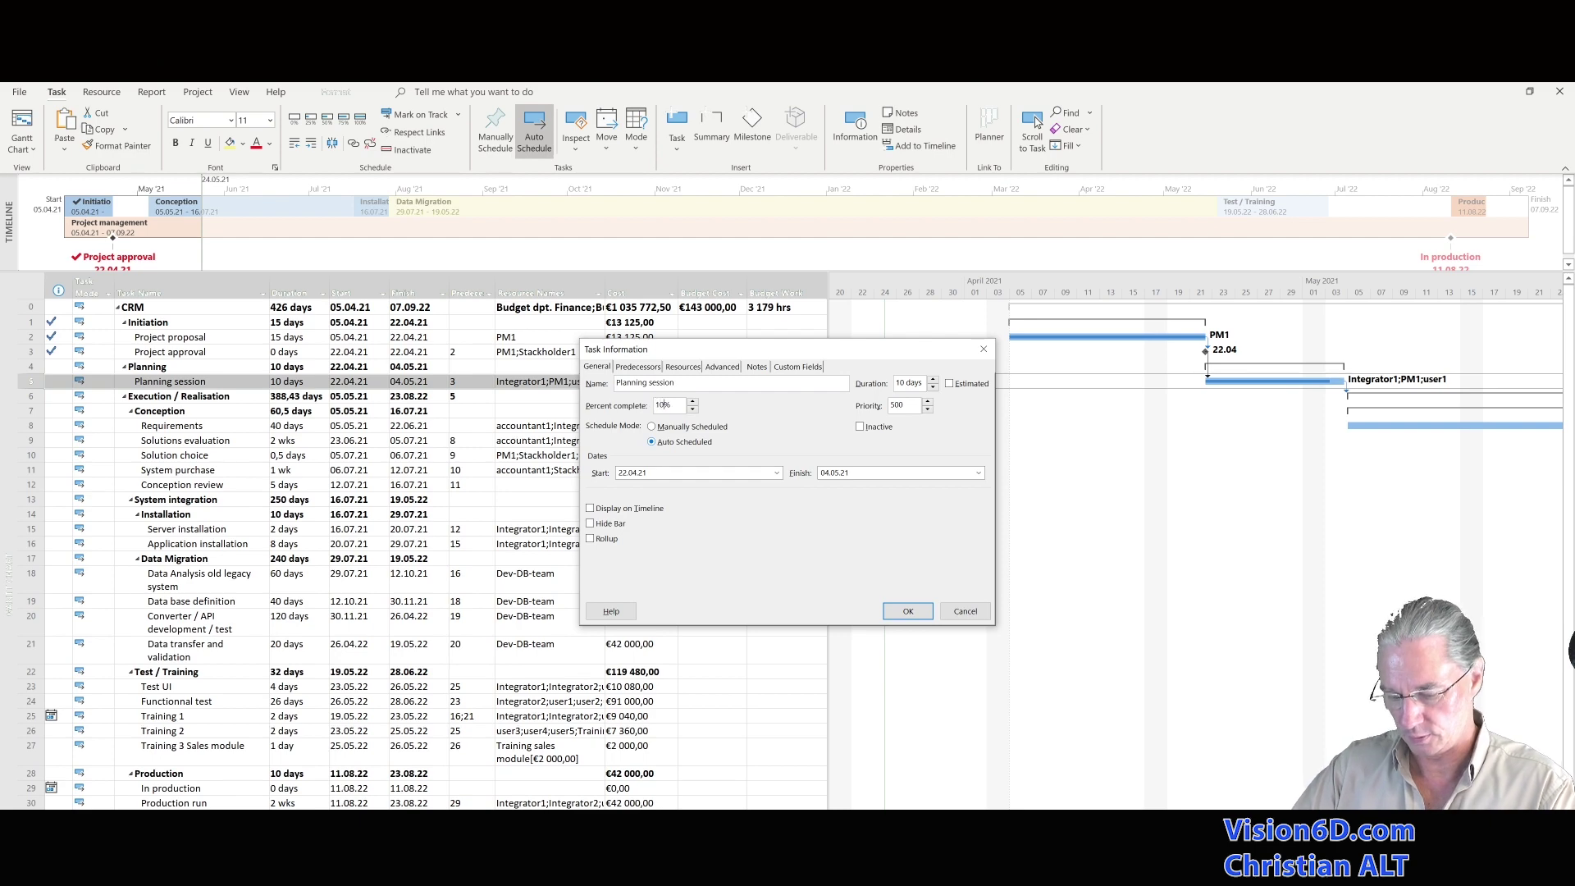
pyautogui.click(907, 612)
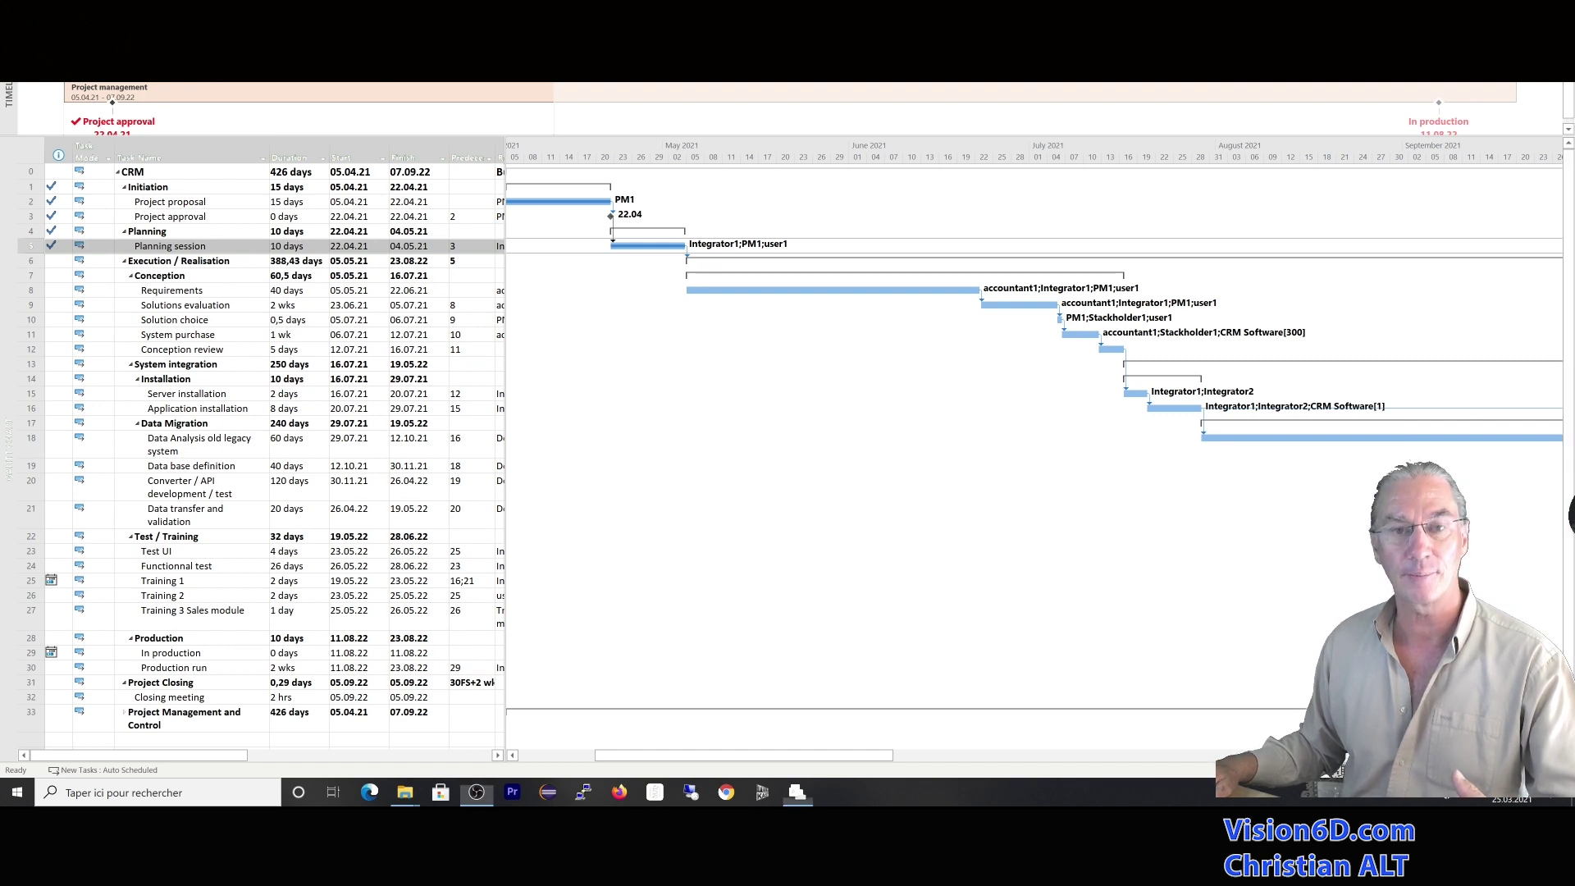
# Step: Return to the project window while preparing the update through 10.07.21 for the entire project
pyautogui.click(287, 246)
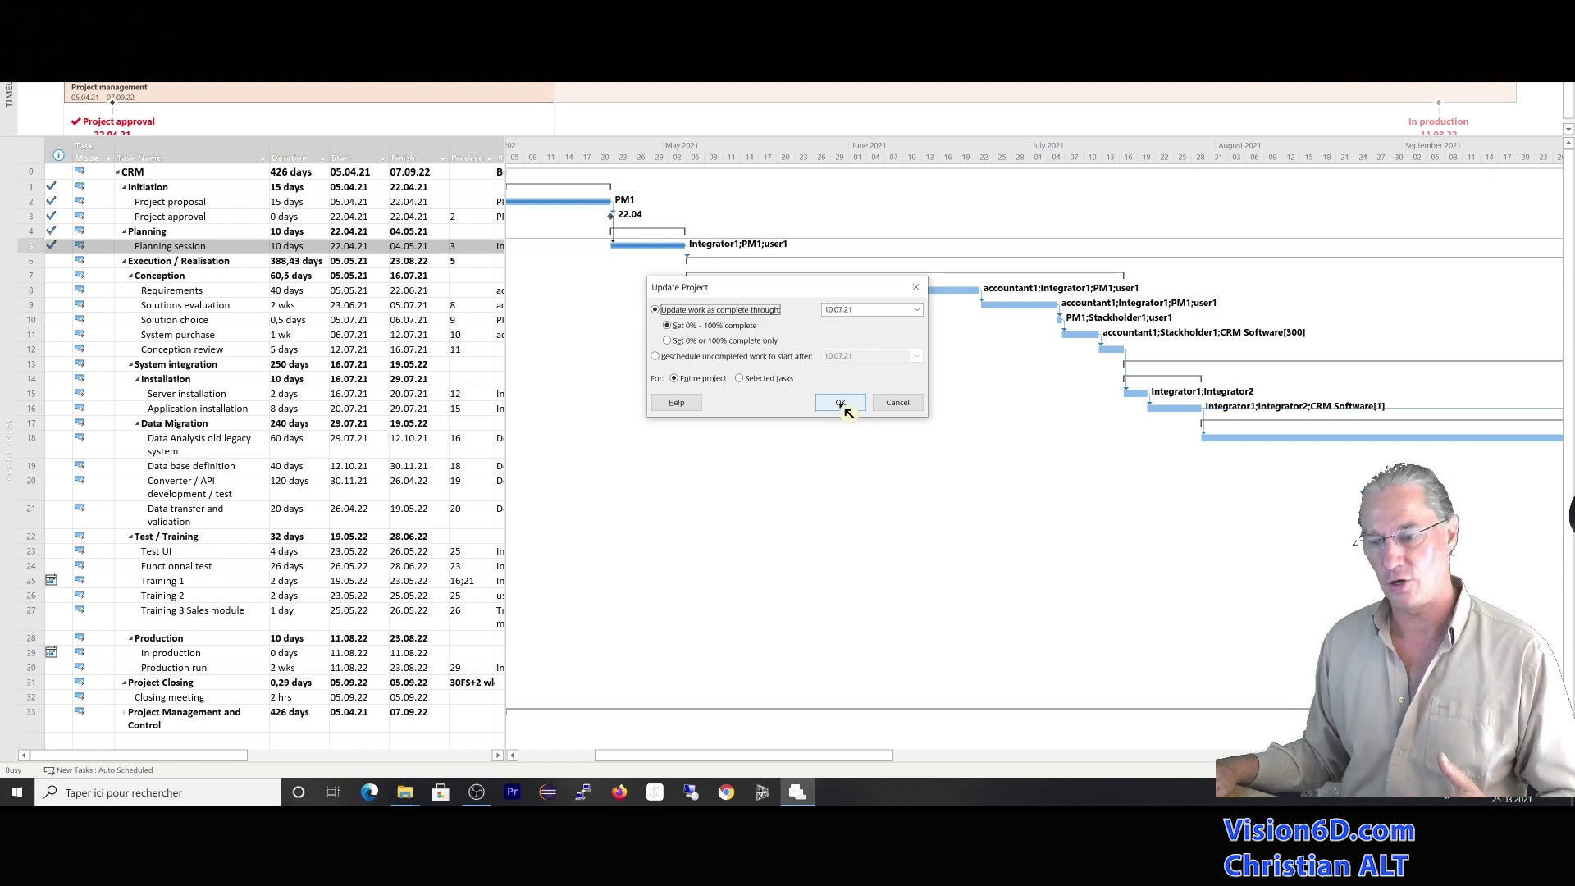
# Step: Apply the entire-project update through 10.07.21 and accept the Planning Wizard warning
pyautogui.click(840, 403)
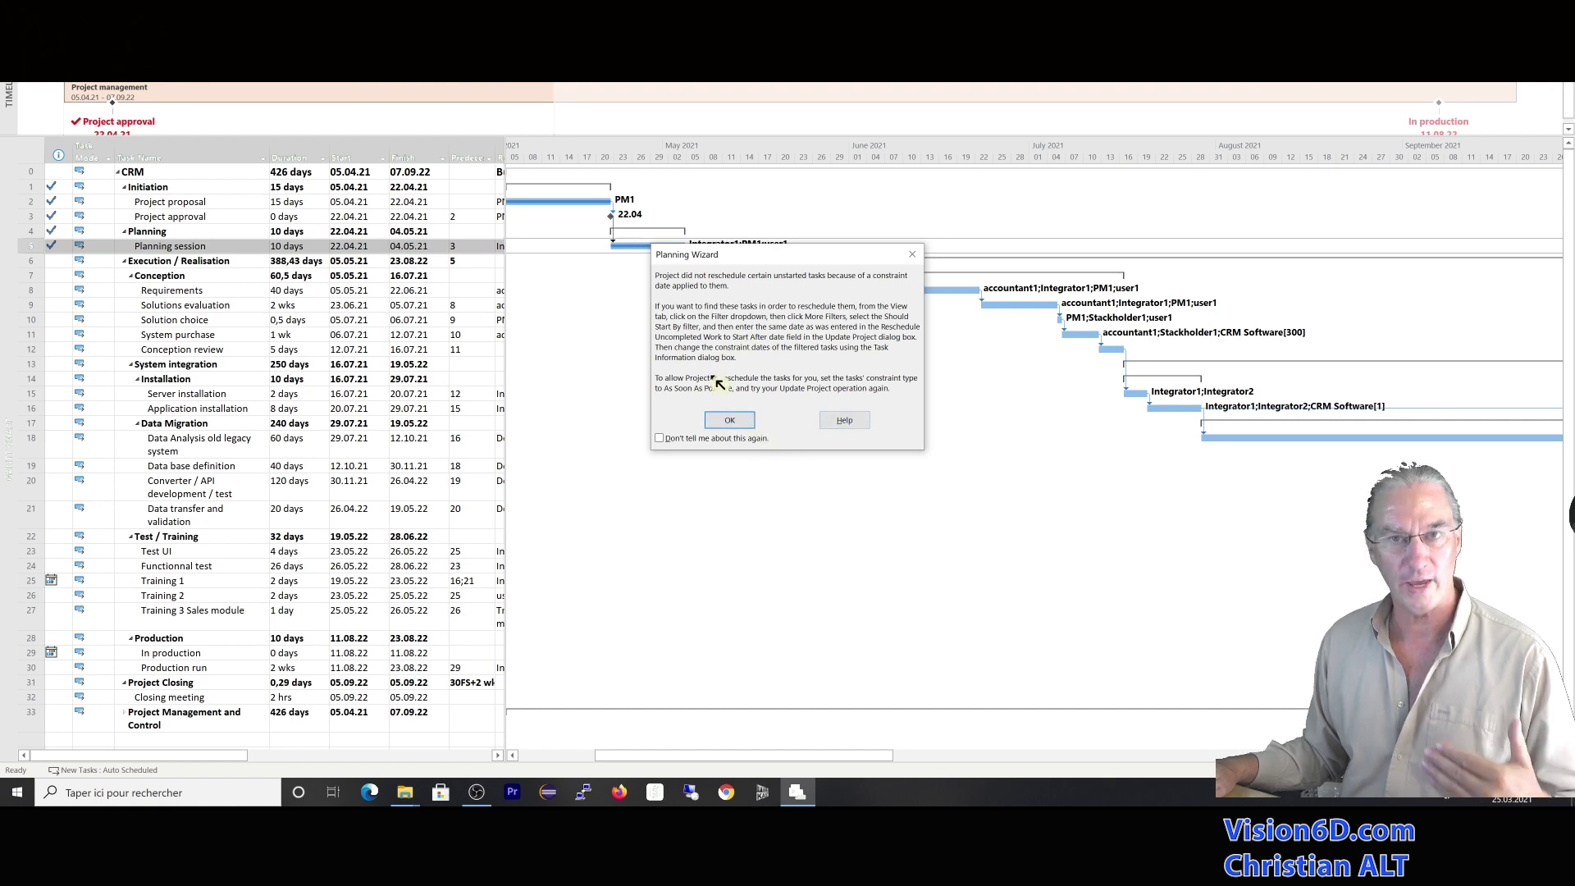
pyautogui.click(729, 420)
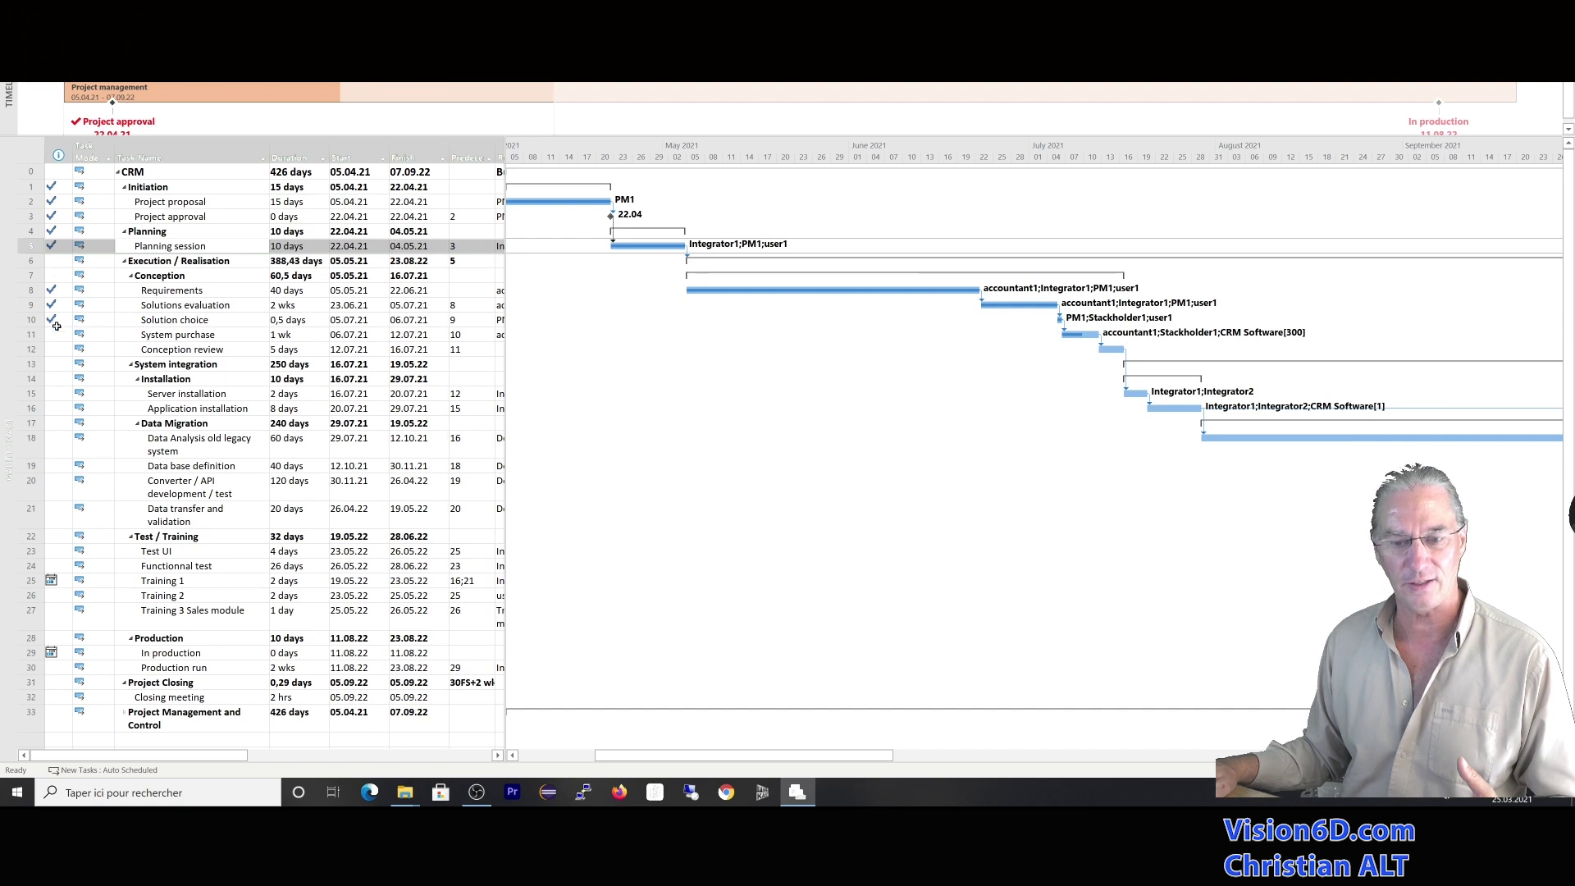
# Step: Open Project Information with Alt+P, I, showing status date 10.07.21 and finish 07.09.22
pyautogui.moveTo(57, 326)
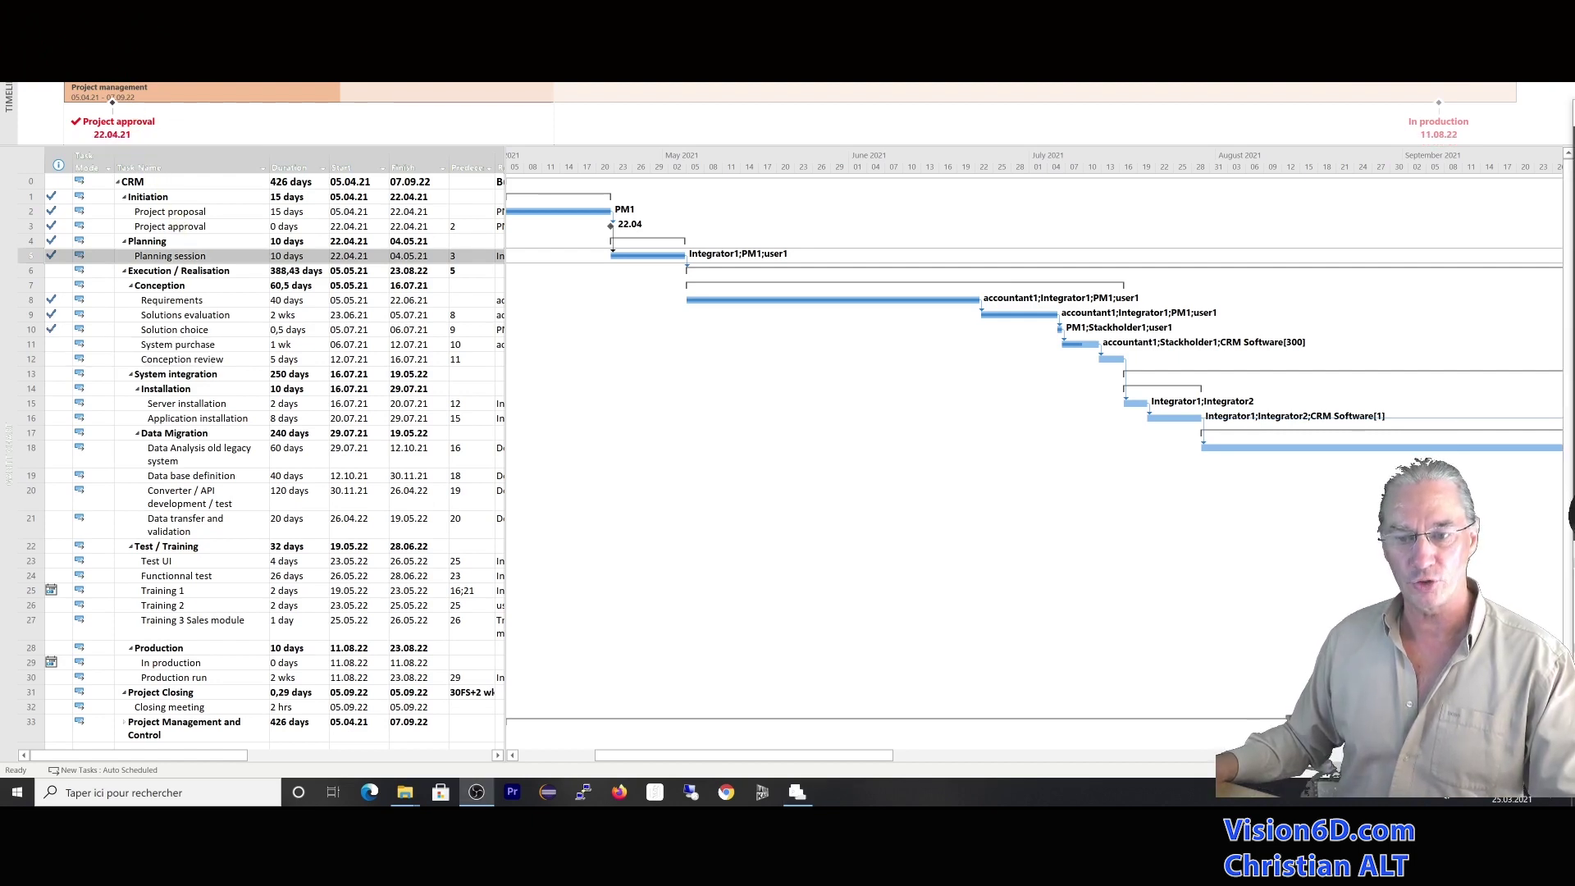
pyautogui.hotkey('alt', 'p')
pyautogui.press('i')
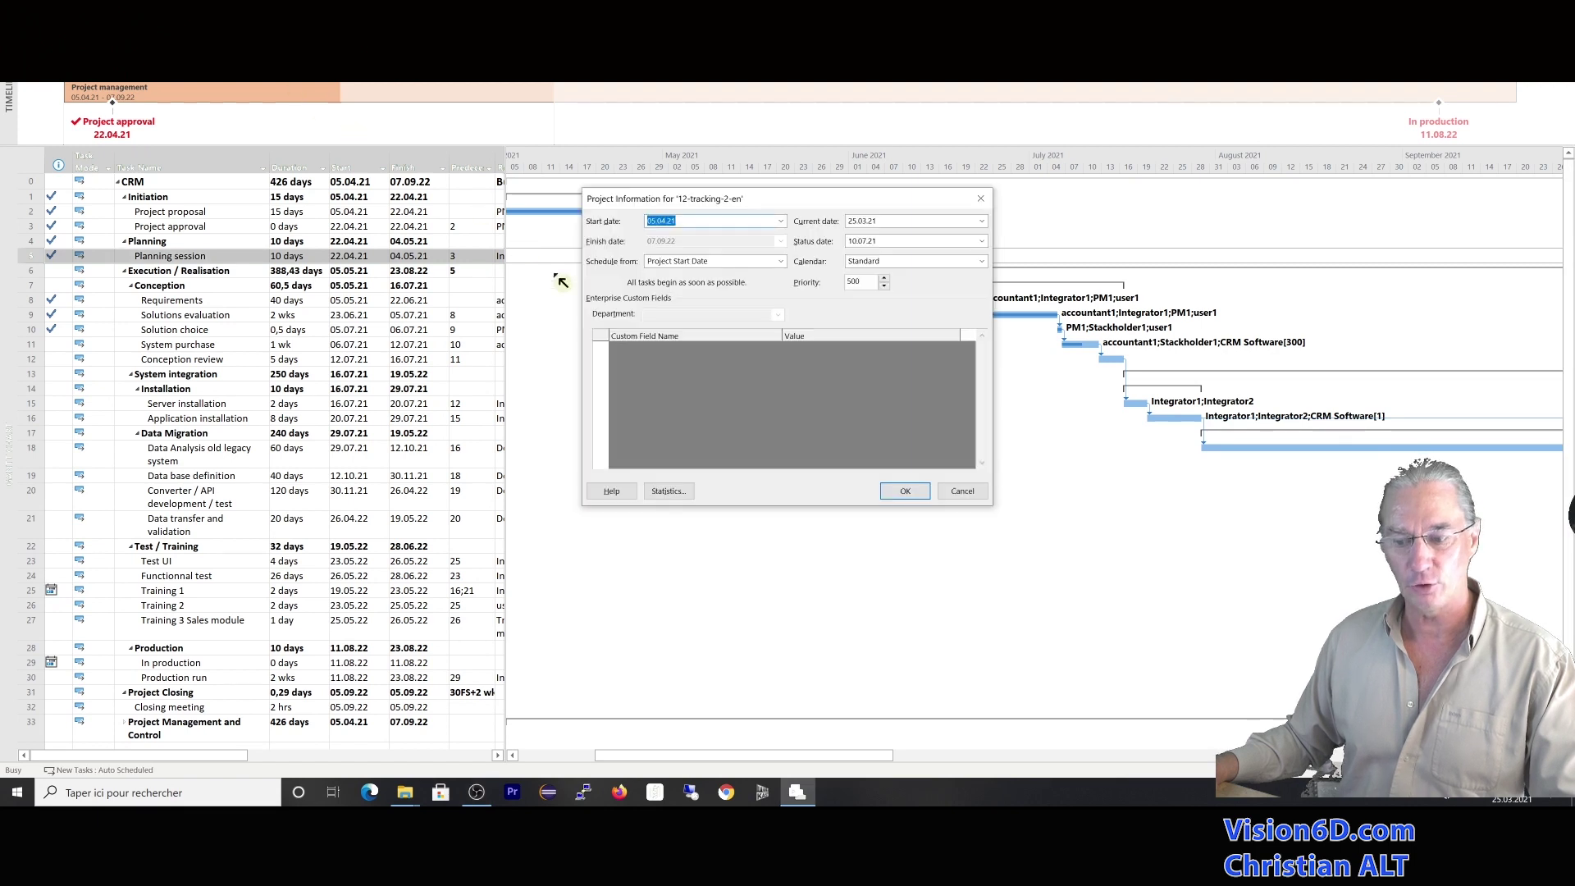
# Step: Check the project statistics (20% duration, 33% work complete) and close them
pyautogui.click(668, 492)
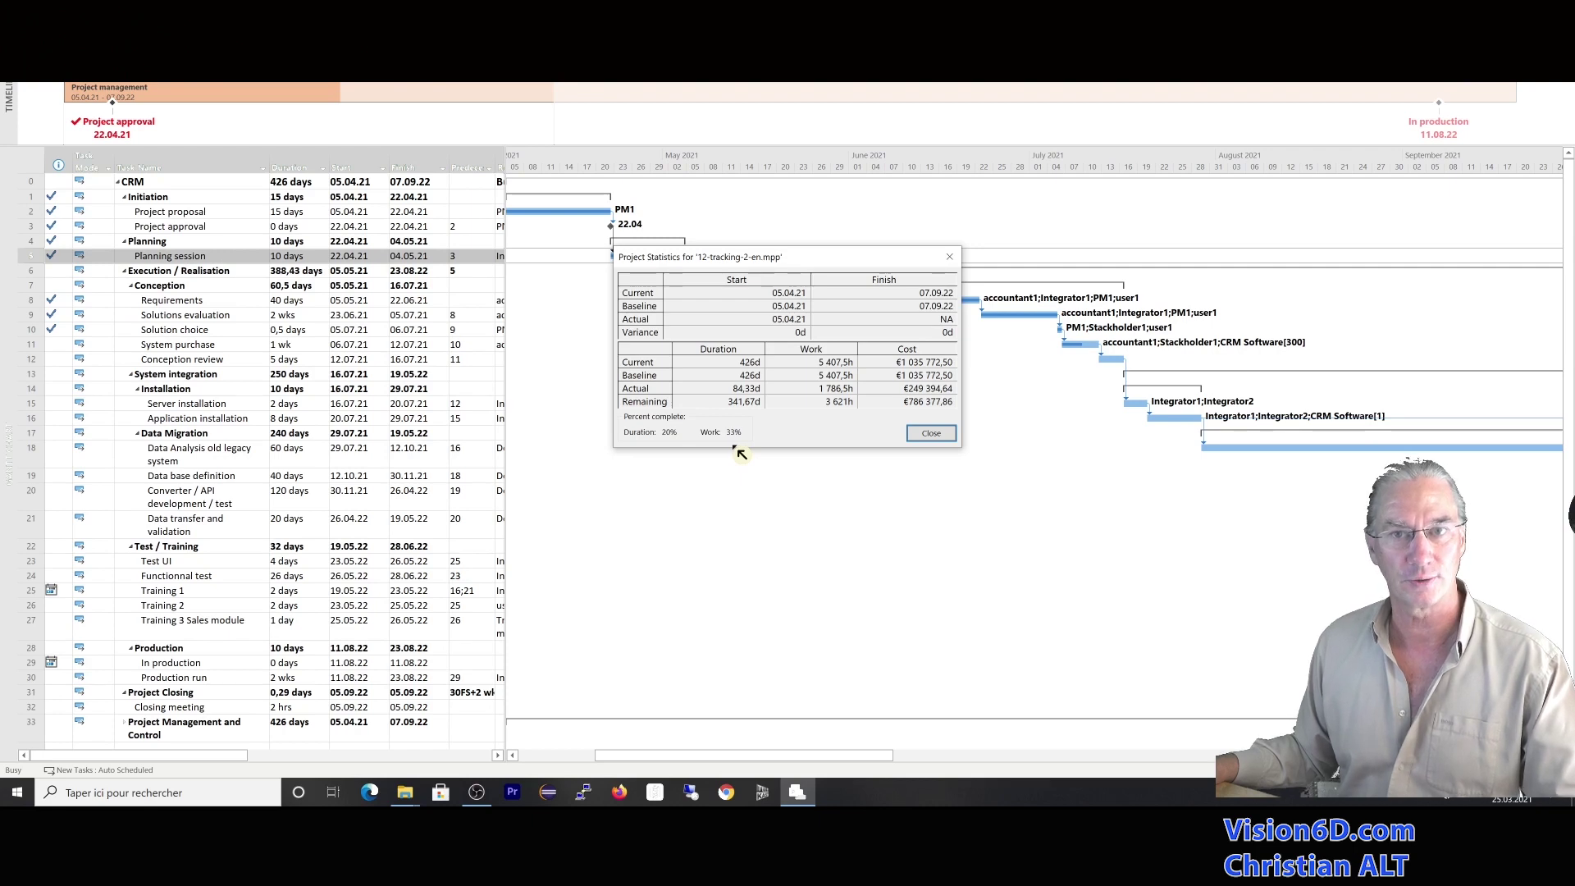
pyautogui.press('Escape')
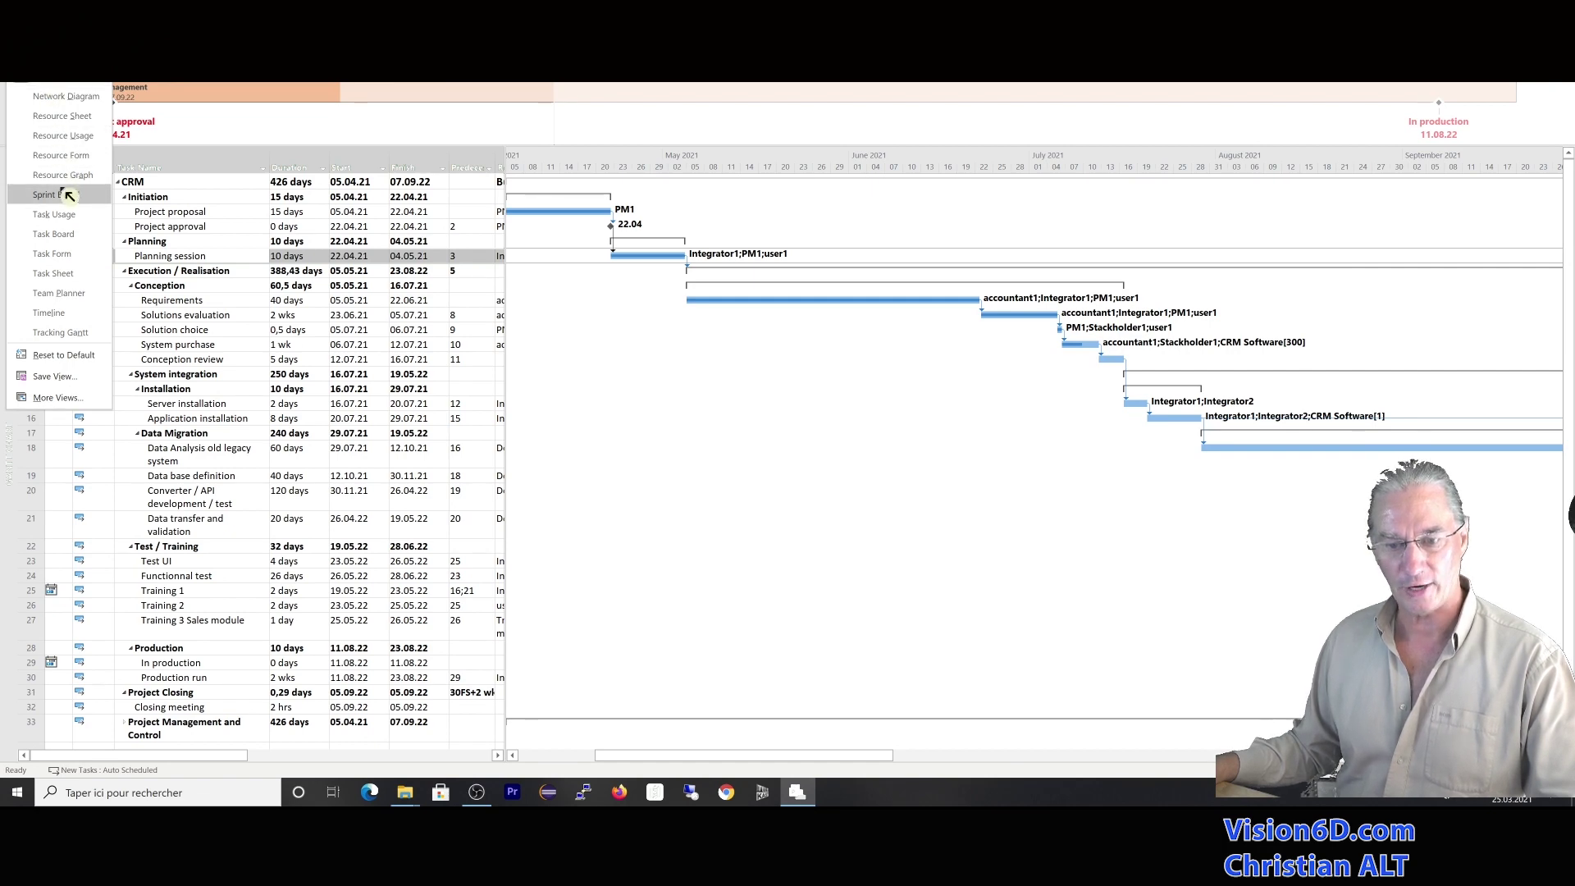
# Step: Switch to the Tracking Gantt view and narrow the task table to widen the chart
pyautogui.click(73, 332)
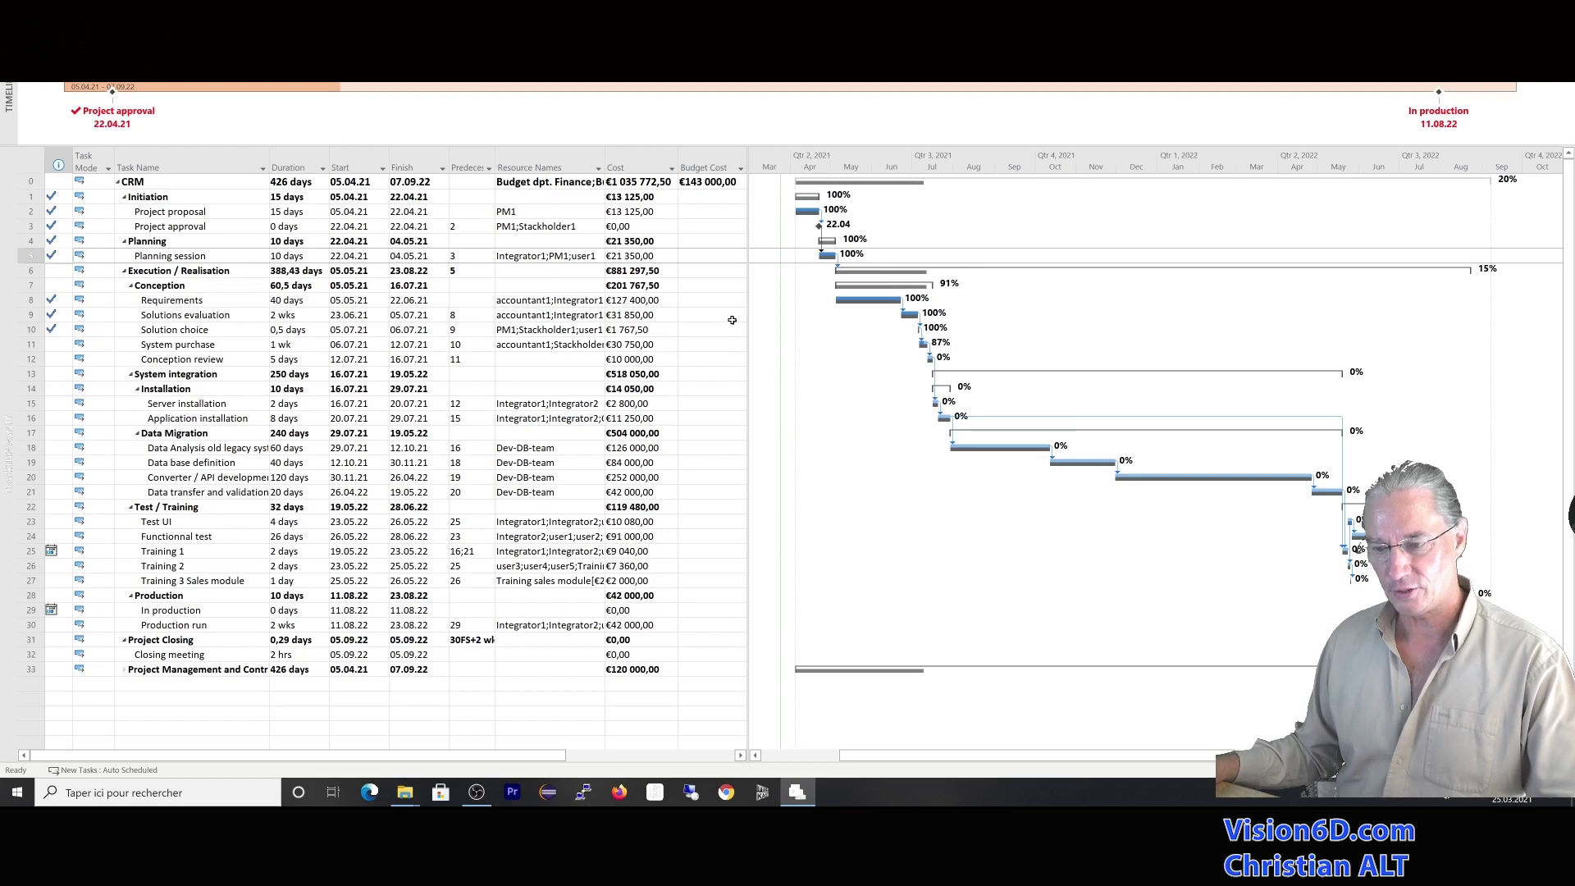
pyautogui.moveTo(749, 156); pyautogui.dragTo(489, 123)
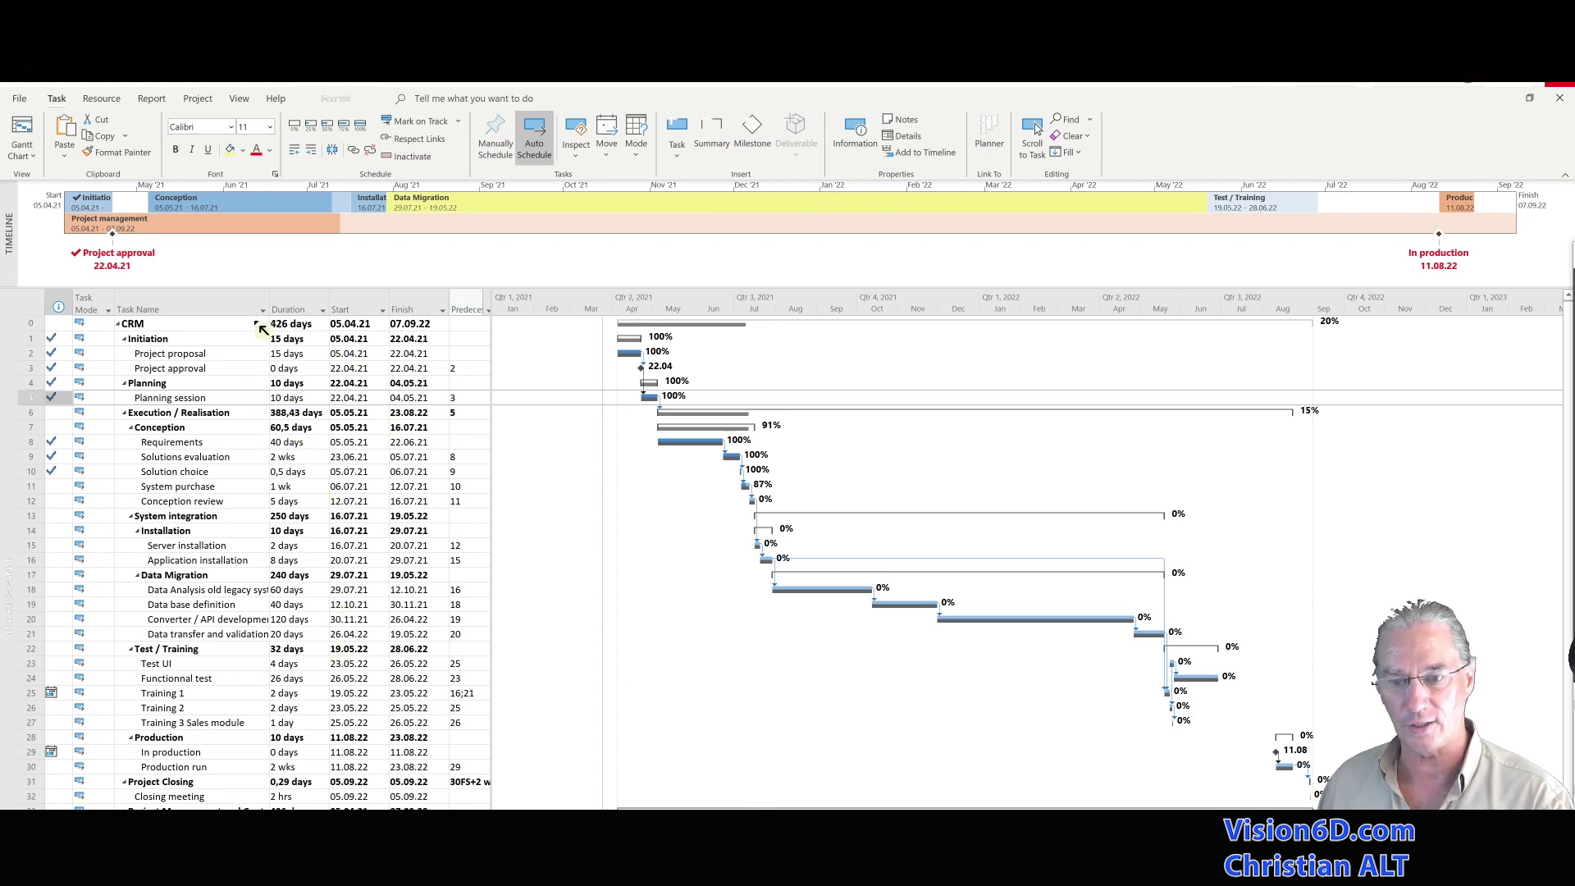
# Step: Apply the Tracking table to the task sheet from the View tab's Tables list
pyautogui.click(245, 100)
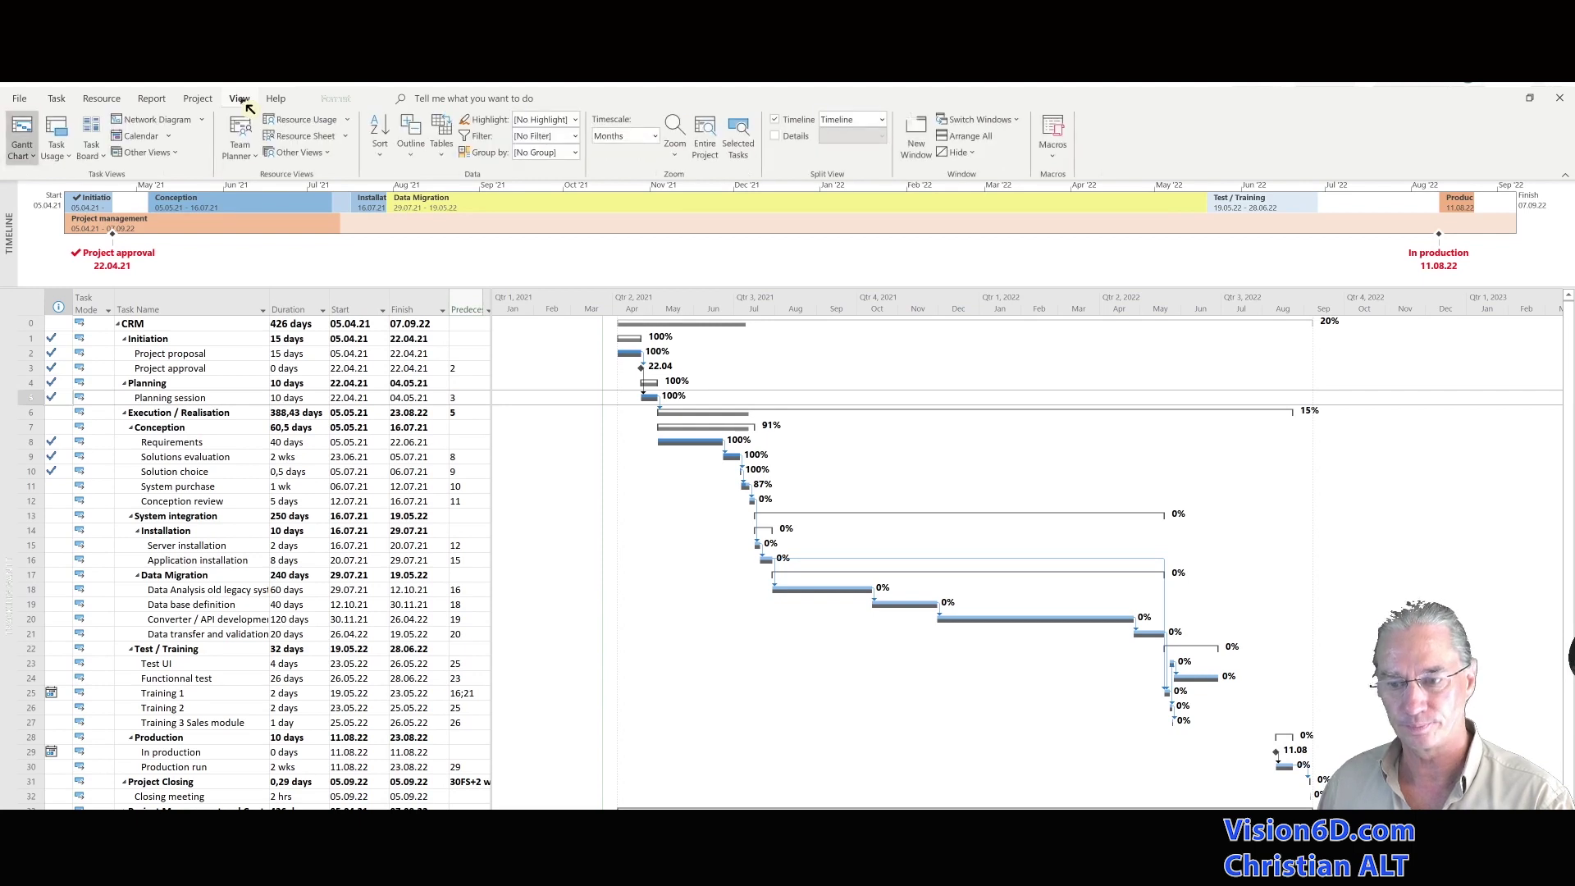
pyautogui.click(443, 158)
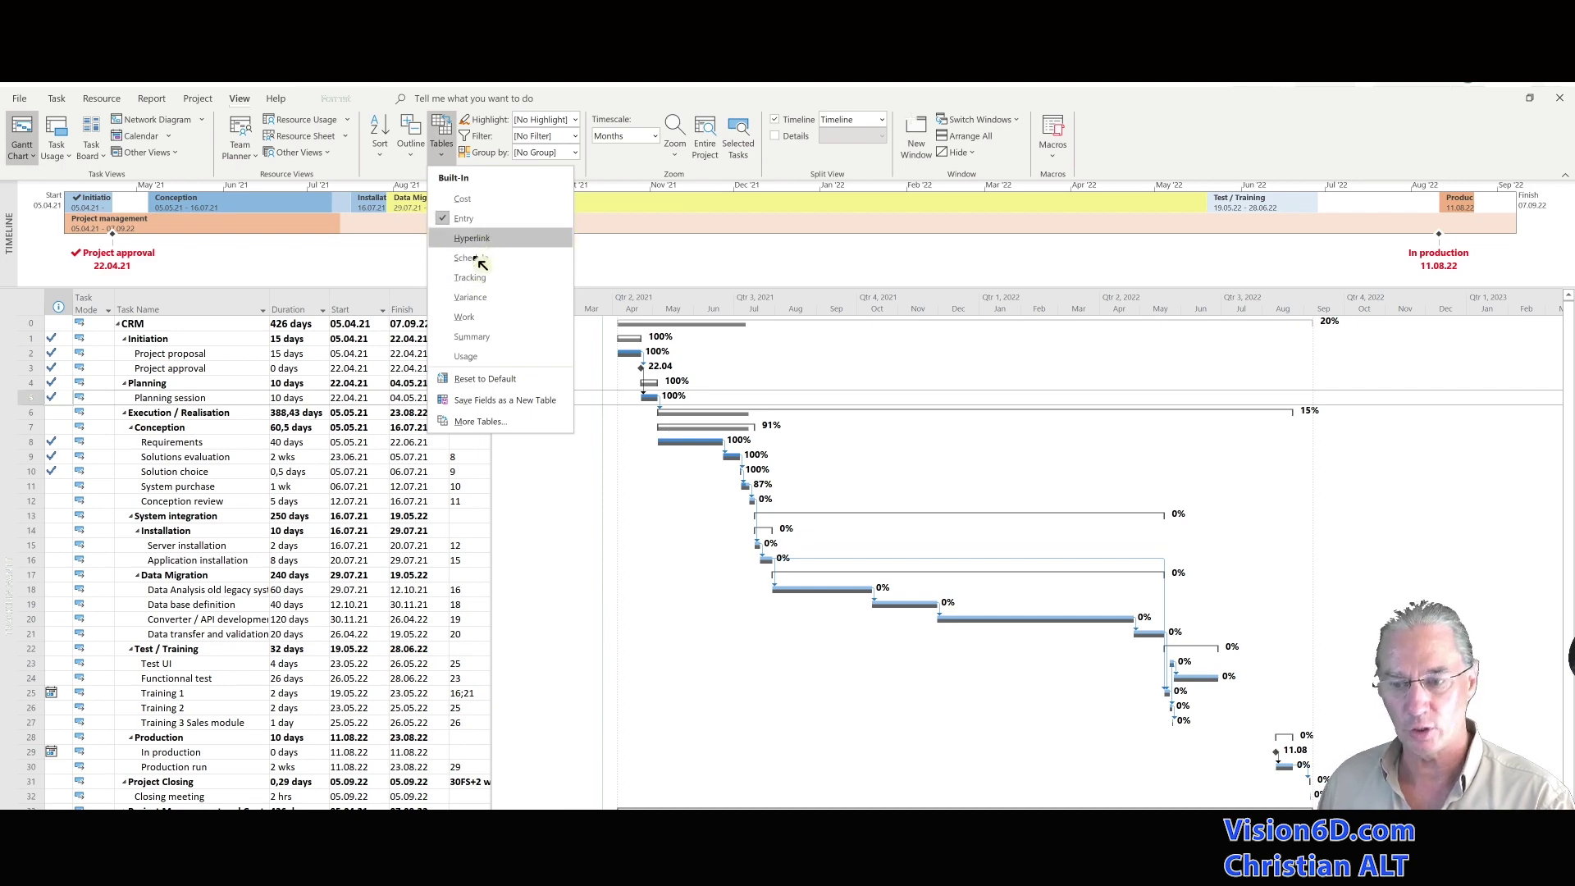
pyautogui.click(487, 283)
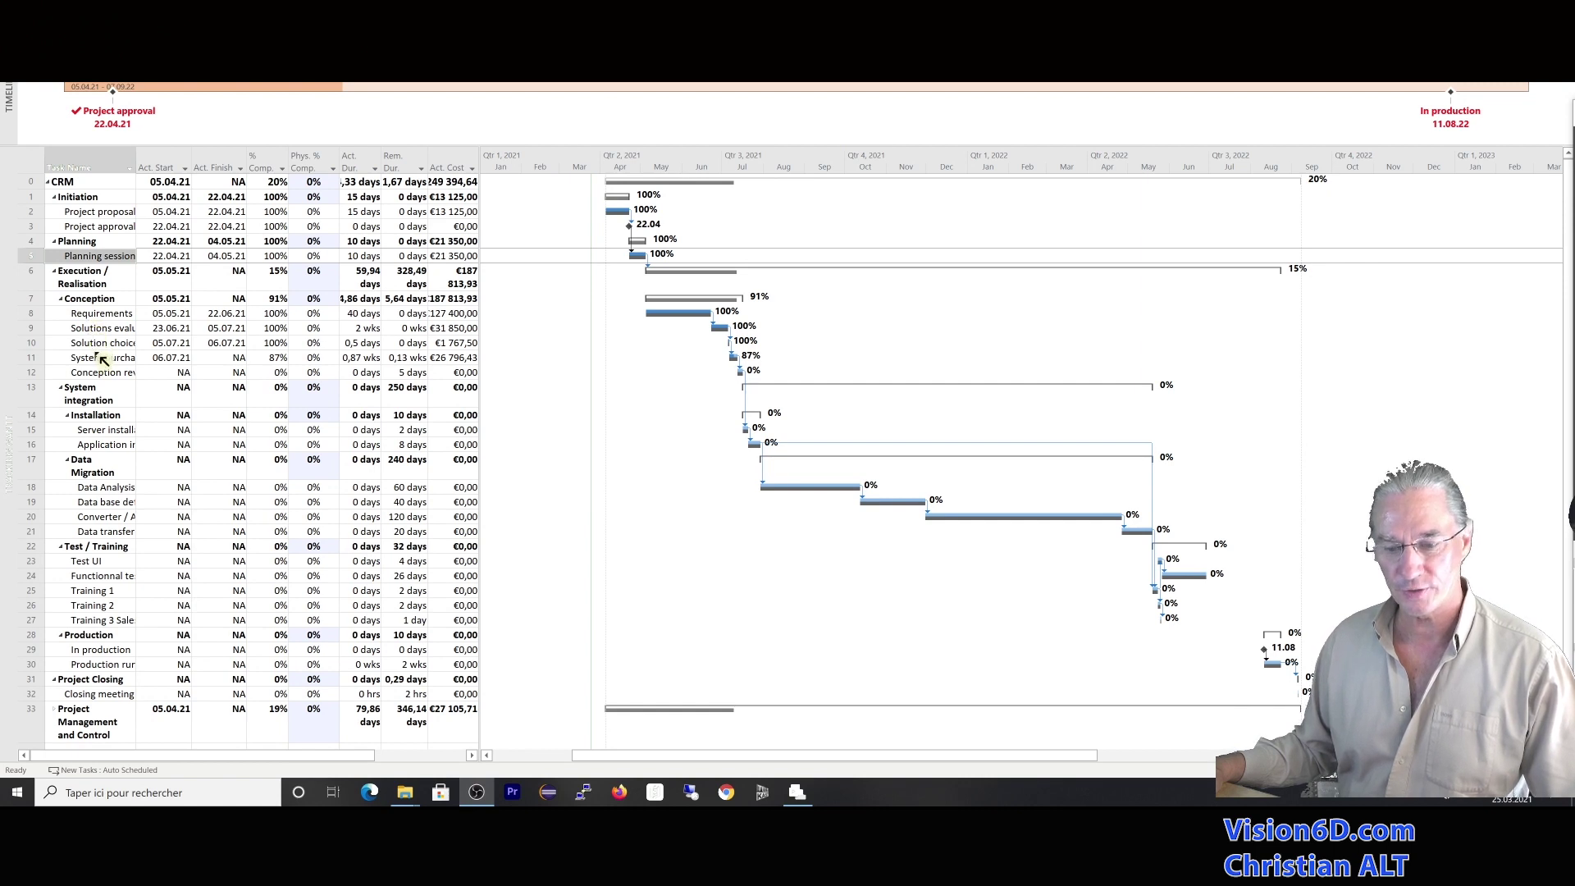
# Step: Select the row 15 Server installation task, cancelling an accidental column insert
pyautogui.click(33, 430)
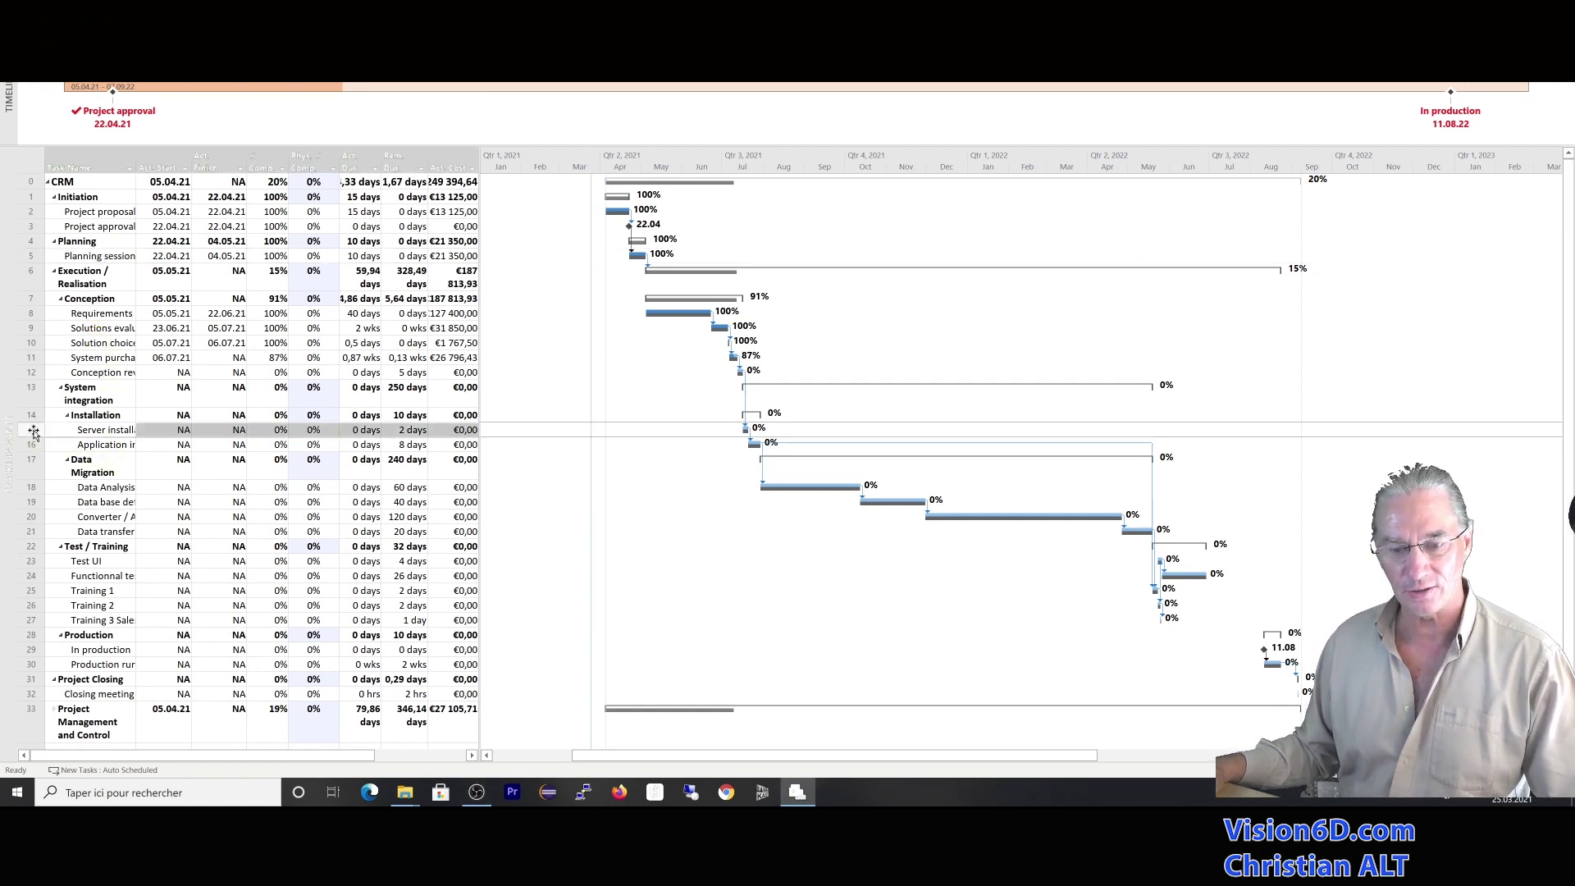
pyautogui.click(140, 163)
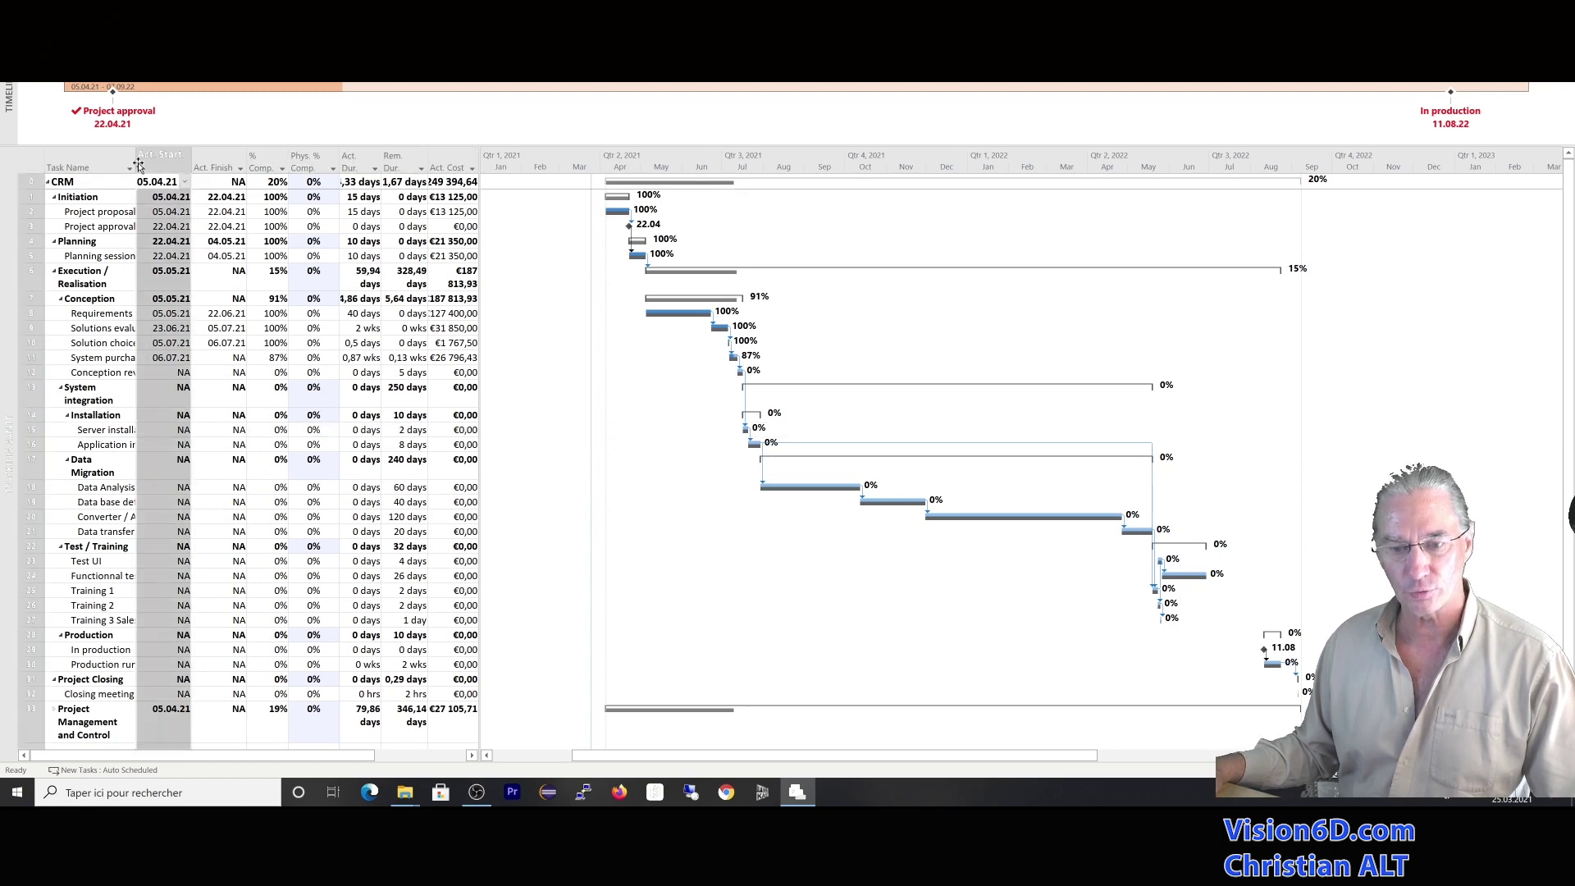
pyautogui.press('Insert')
pyautogui.press('Escape')
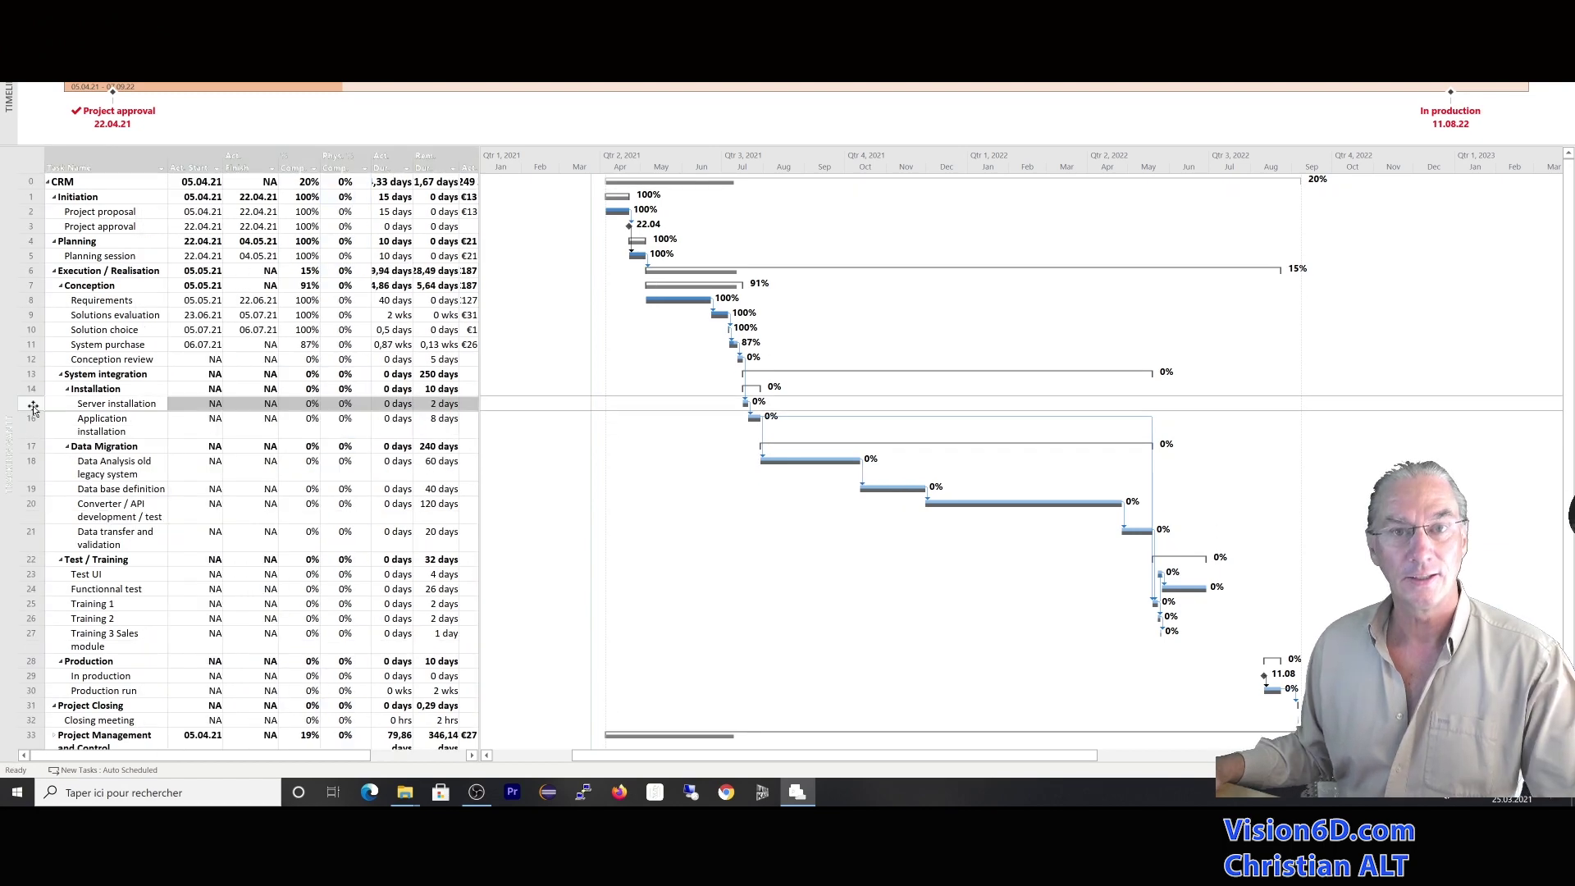
pyautogui.click(33, 404)
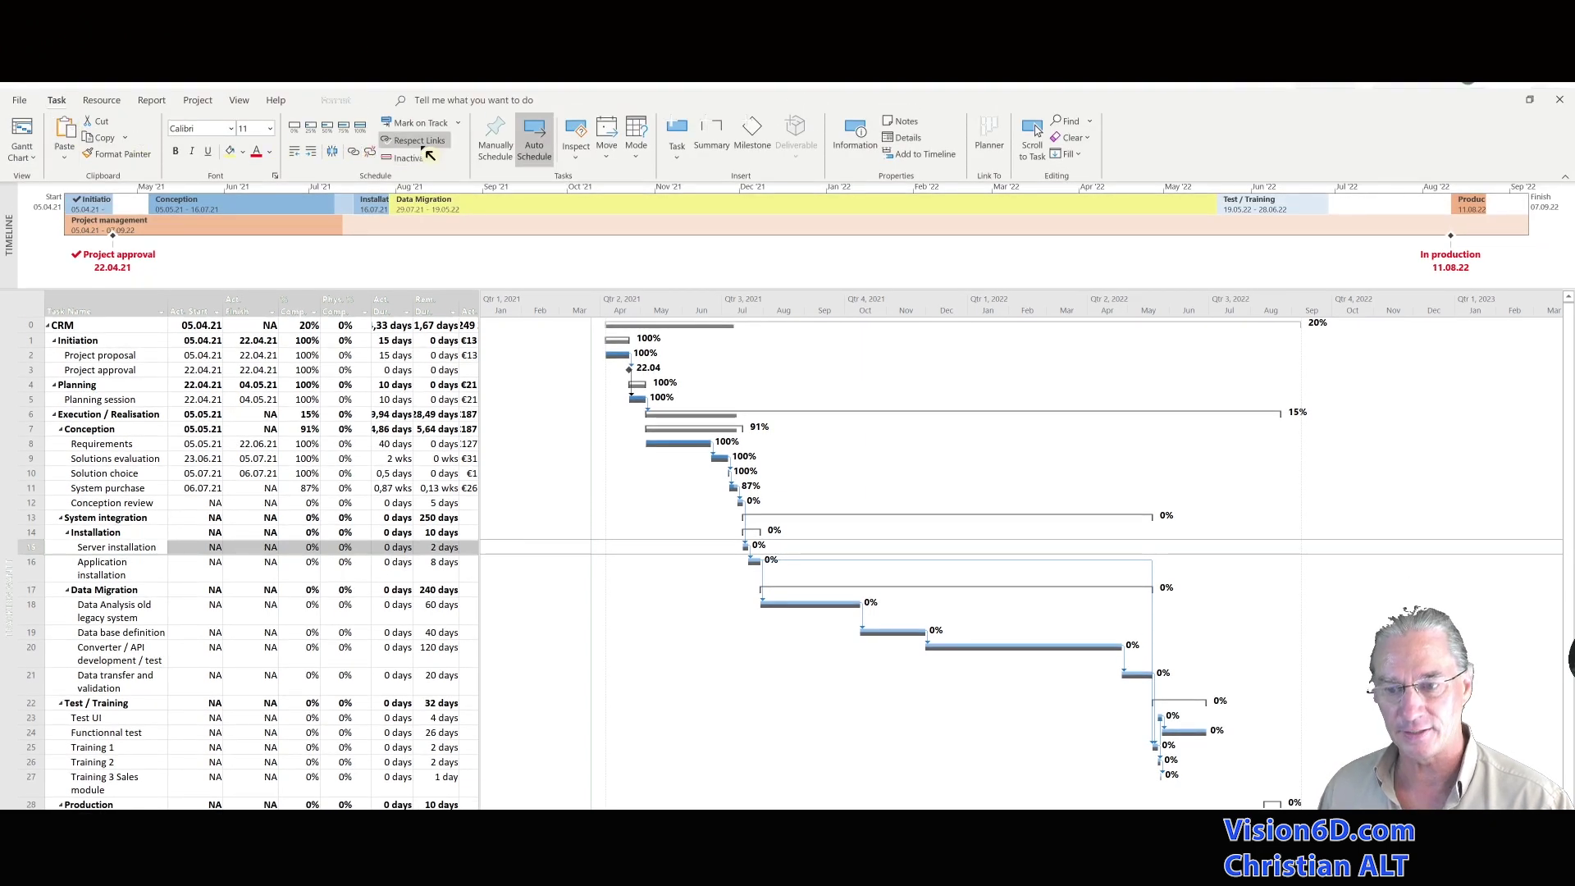
# Step: Open Update Tasks for Server installation and set its Actual Start to 12.07.2021
pyautogui.click(460, 124)
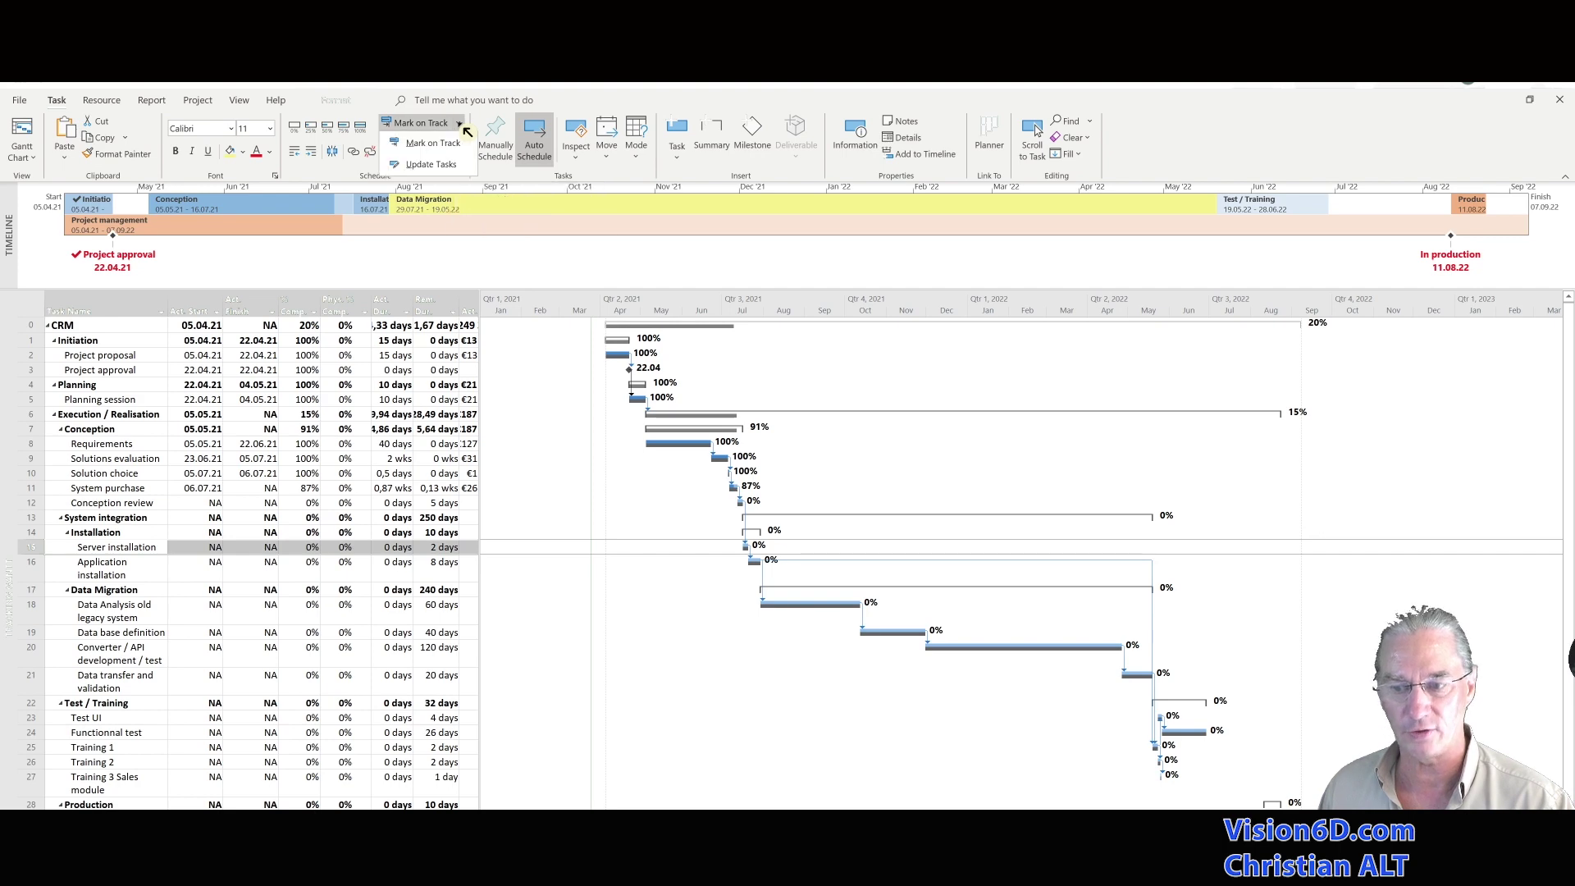
pyautogui.click(456, 168)
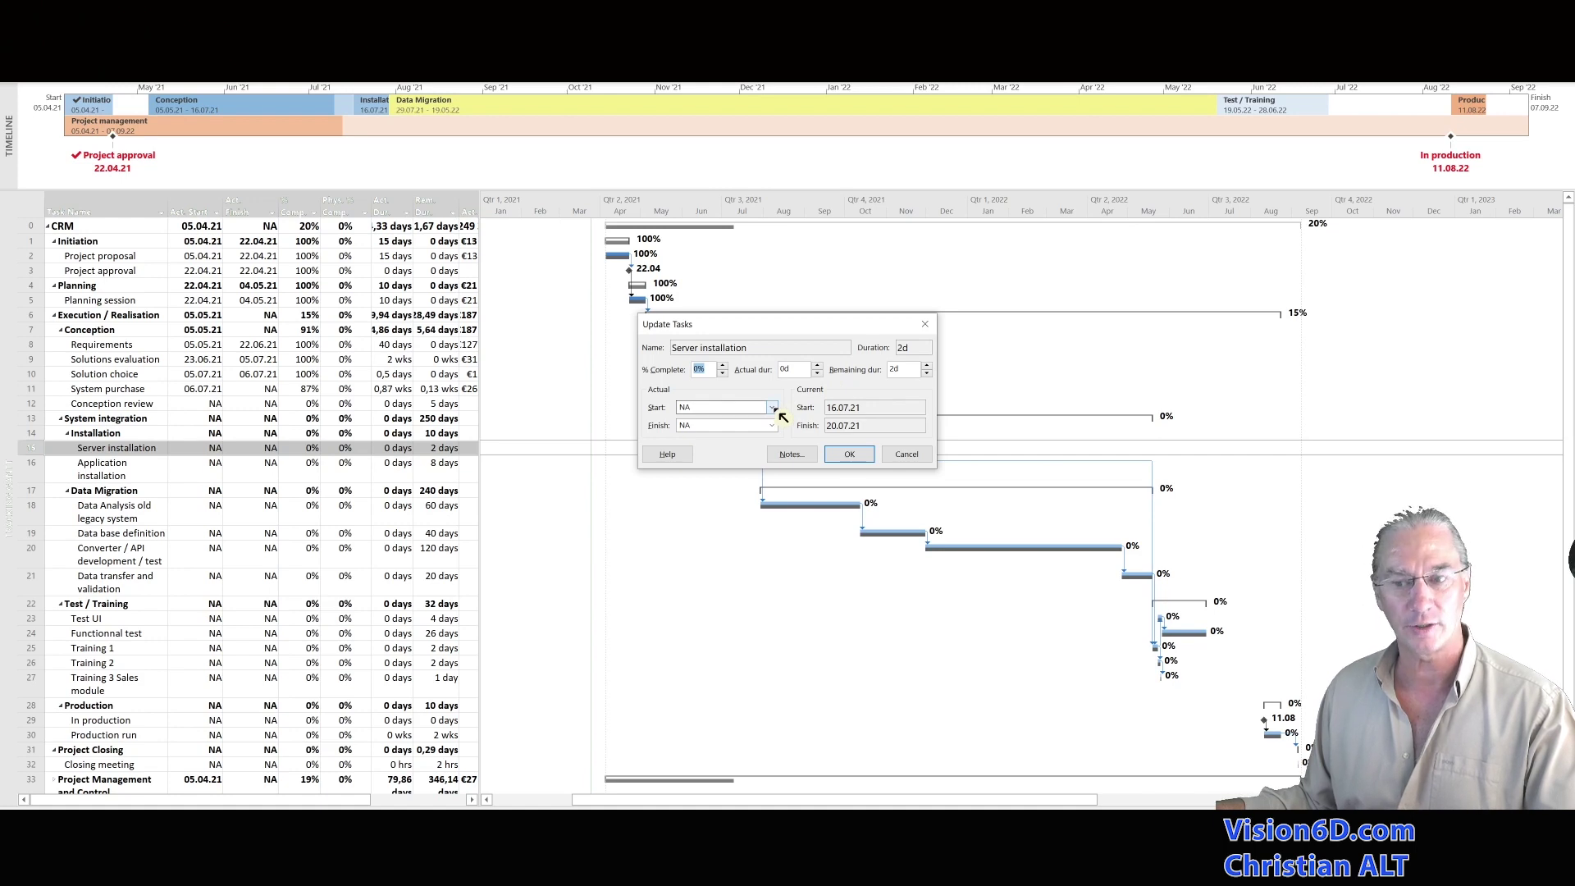
pyautogui.click(773, 408)
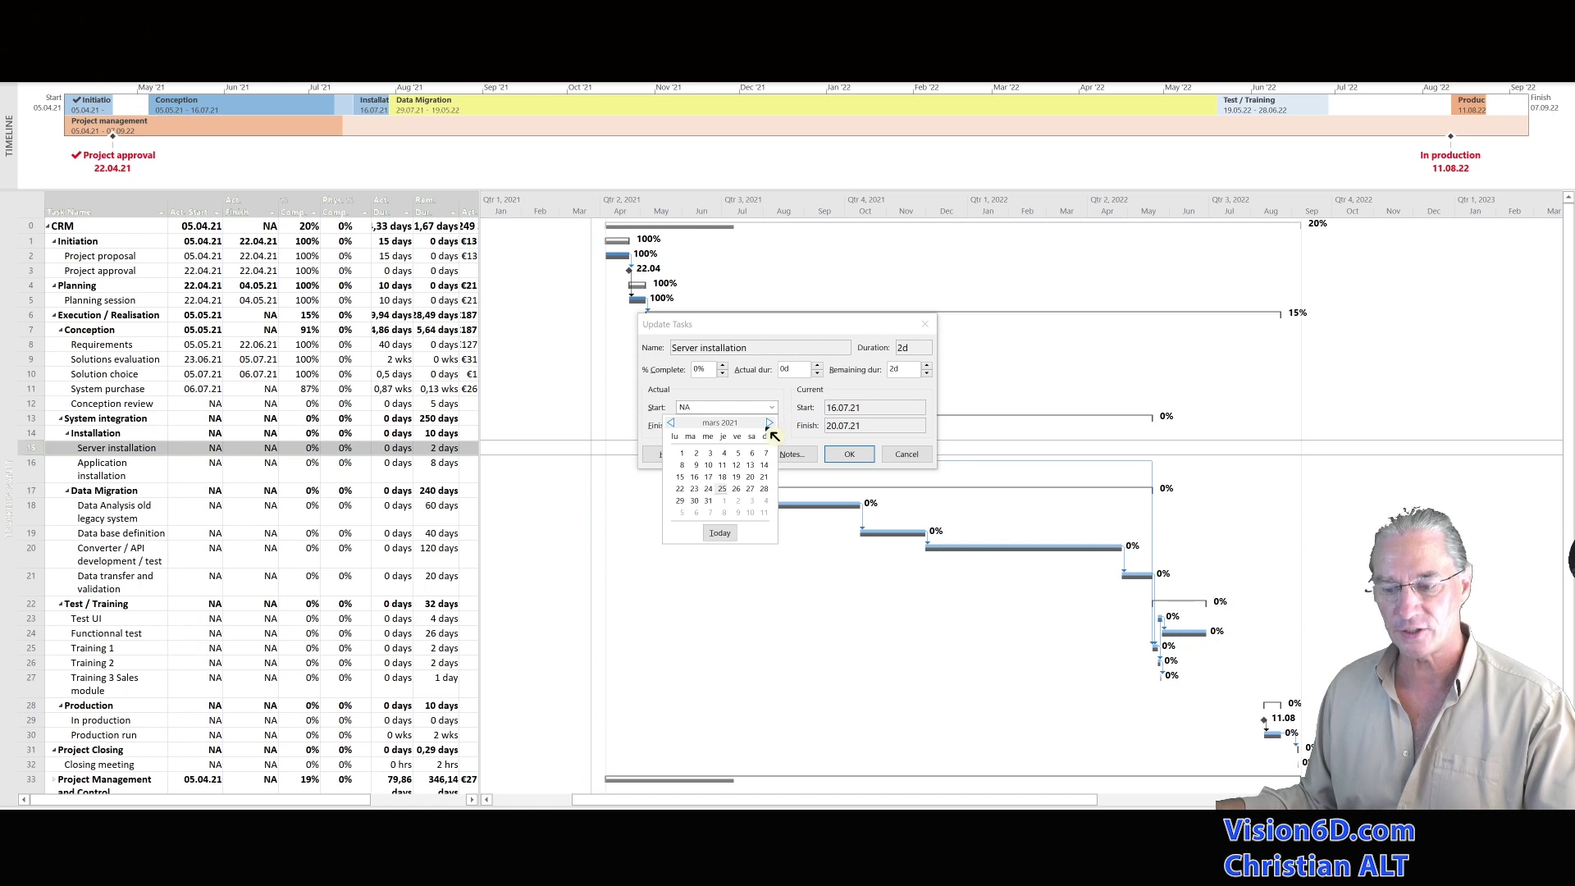
pyautogui.click(770, 423)
pyautogui.click(770, 423)
pyautogui.click(770, 424)
pyautogui.click(770, 423)
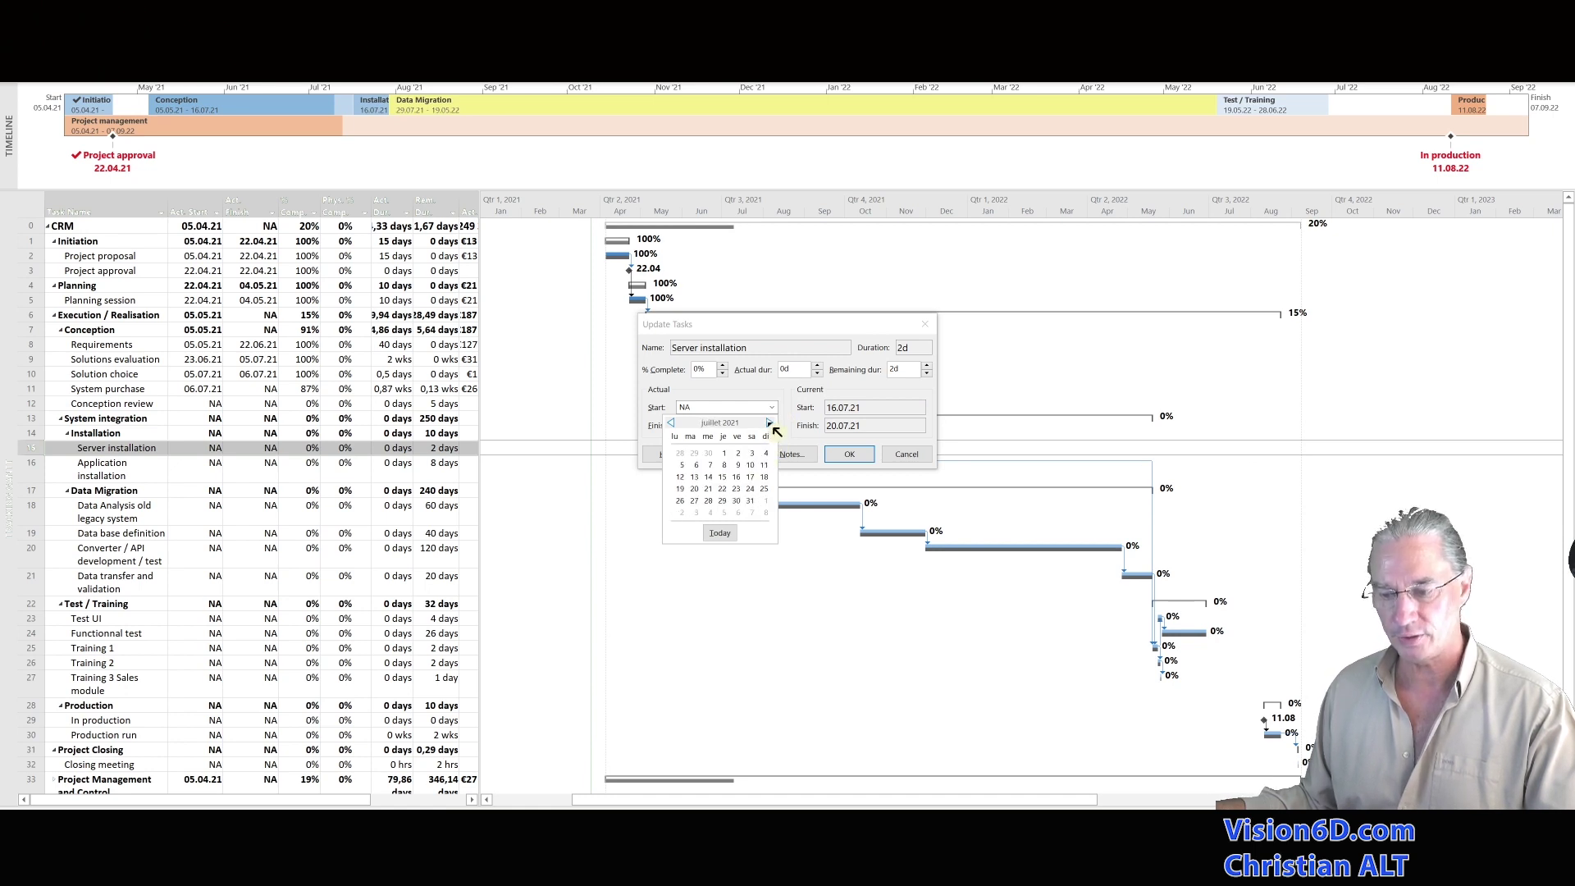
pyautogui.click(682, 477)
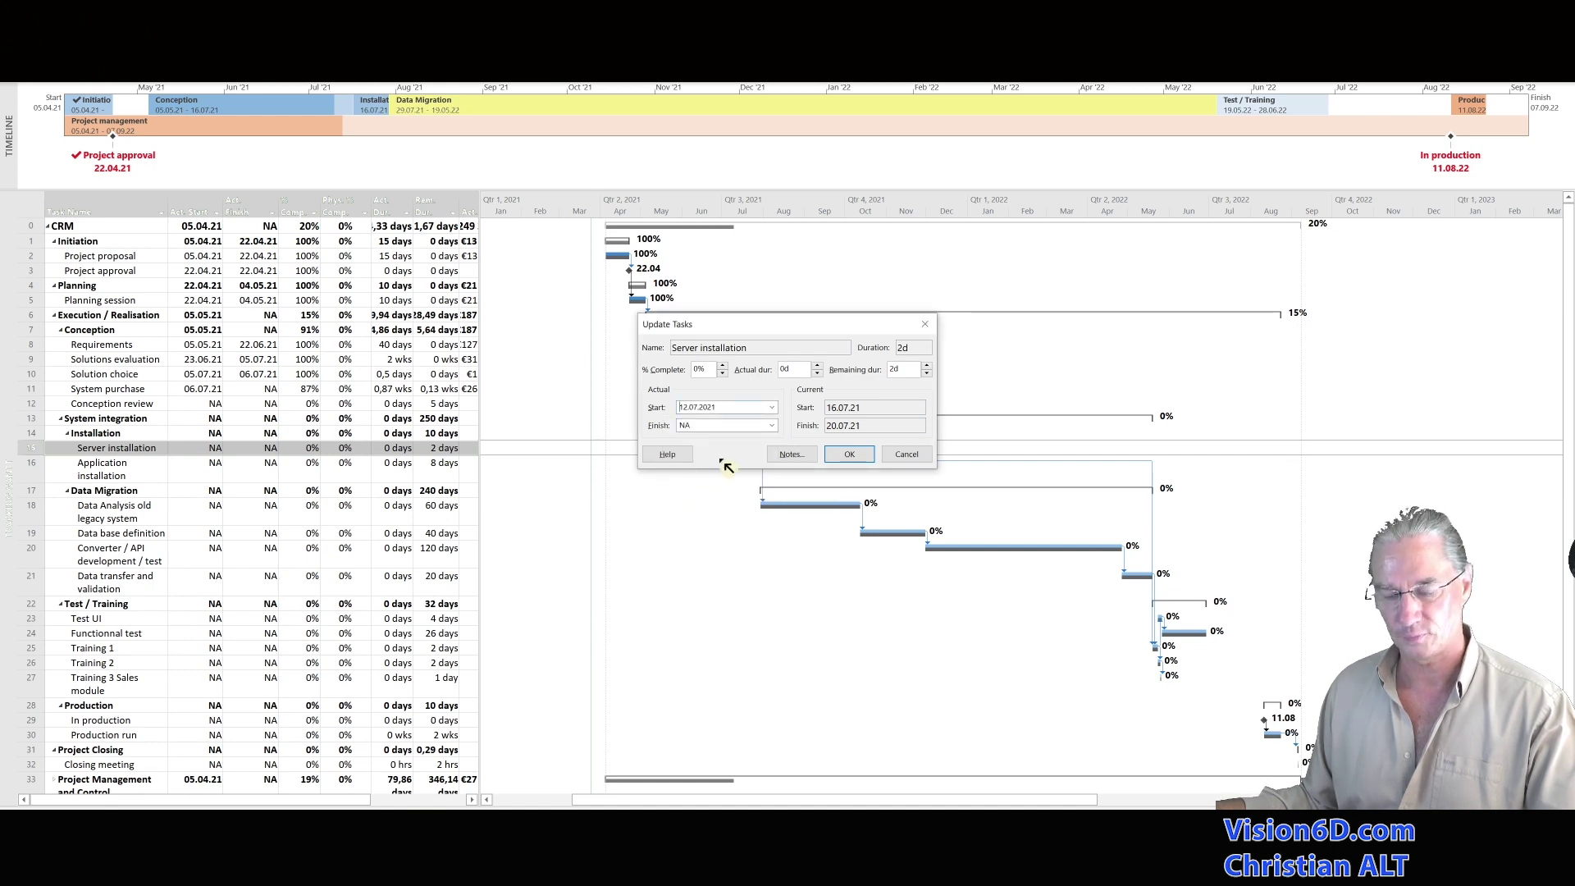
# Step: Set Server installation's Actual Finish to 29.07.2021
pyautogui.click(773, 426)
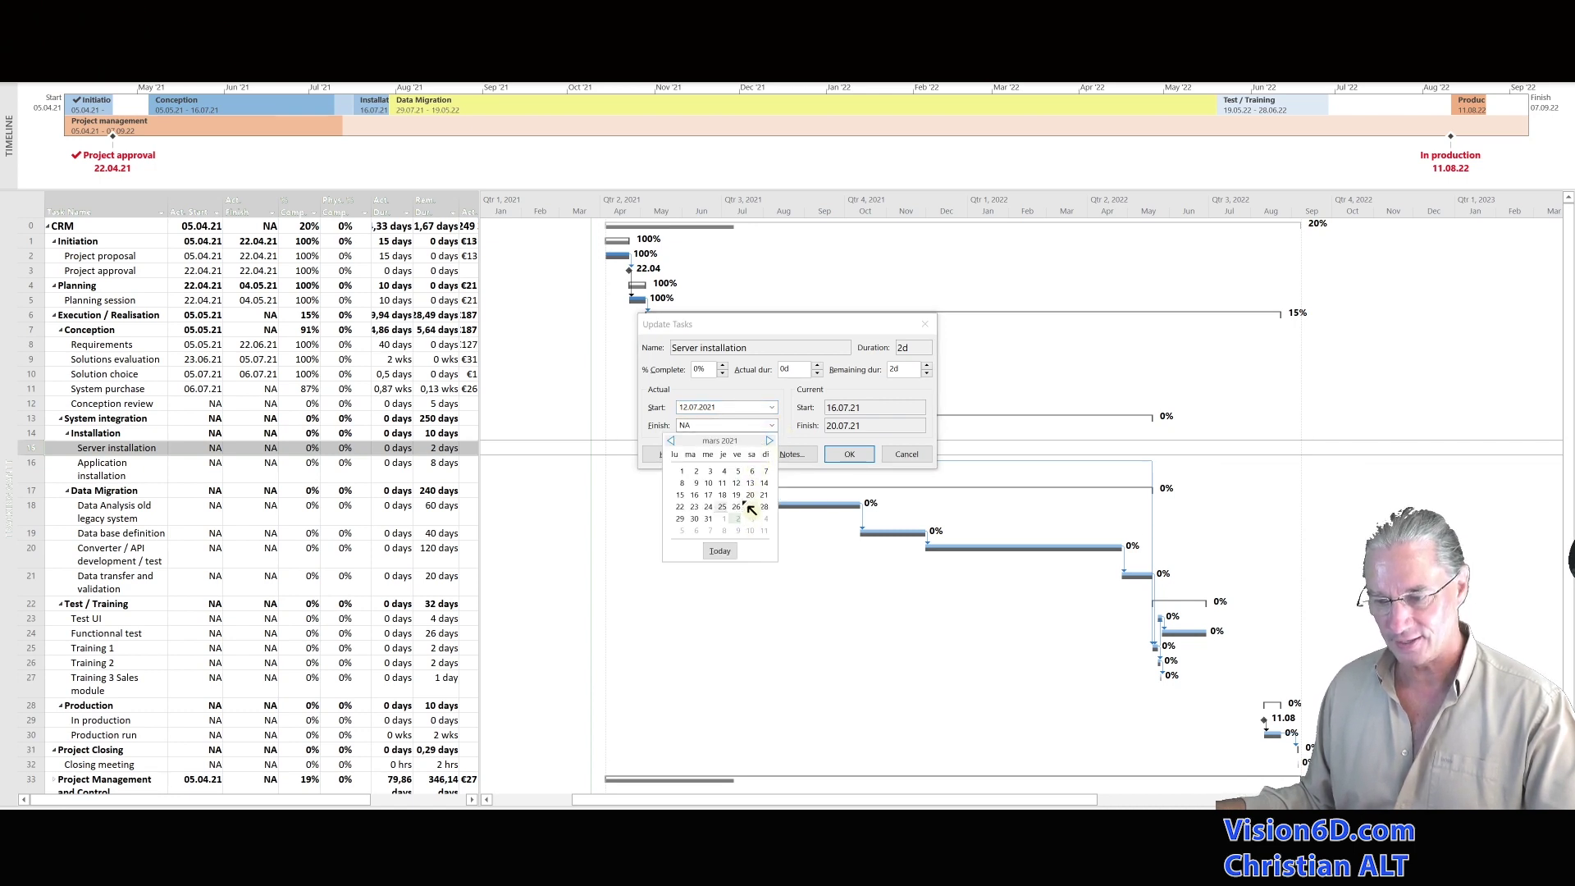
pyautogui.click(774, 447)
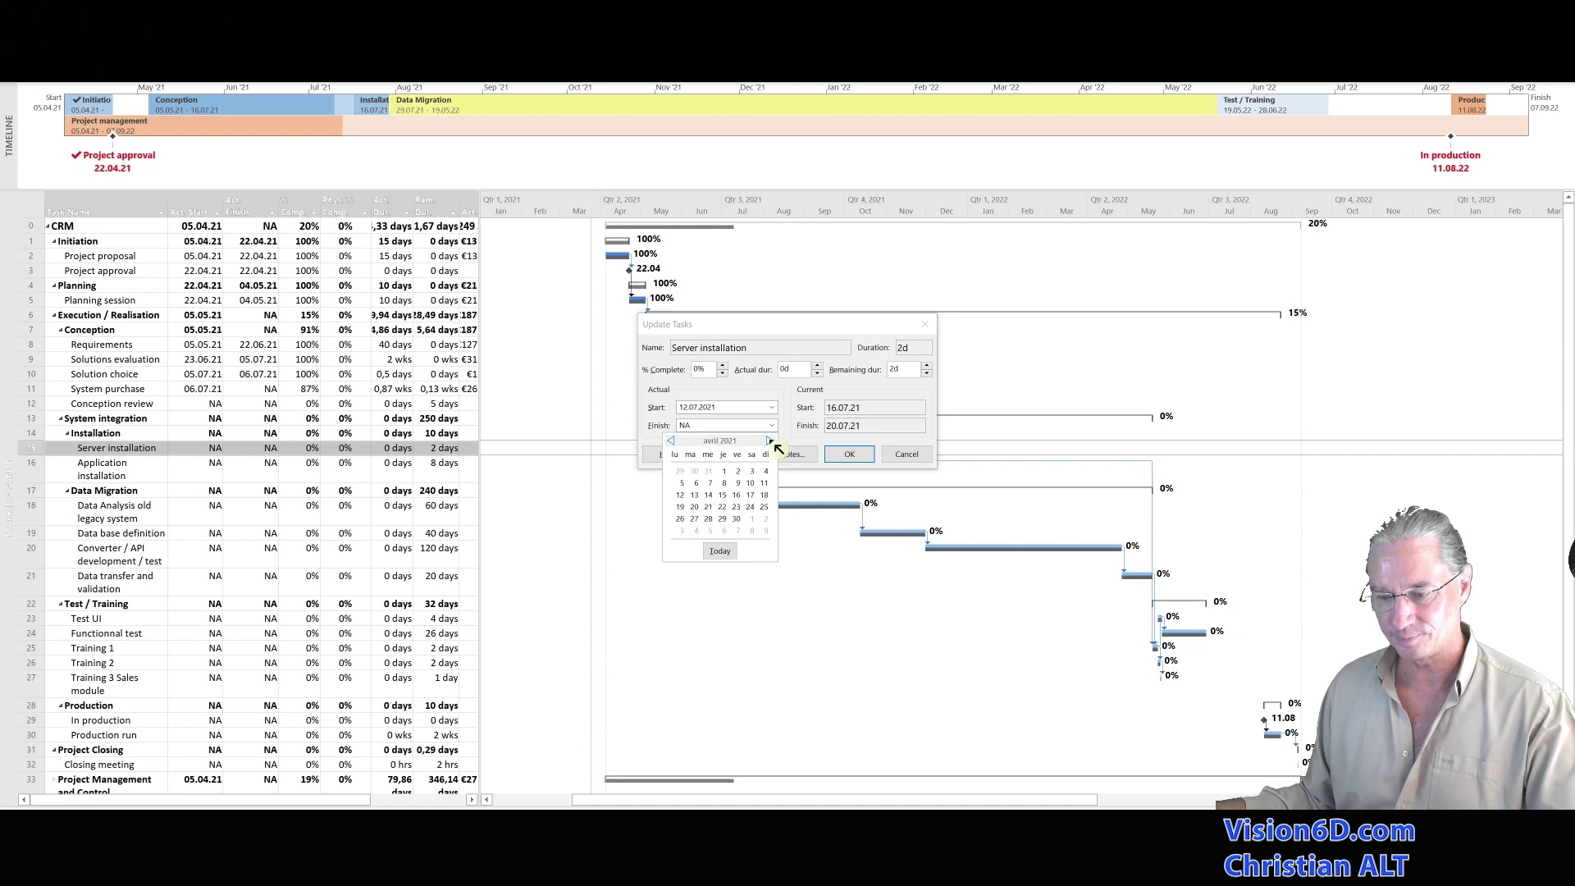
pyautogui.click(774, 443)
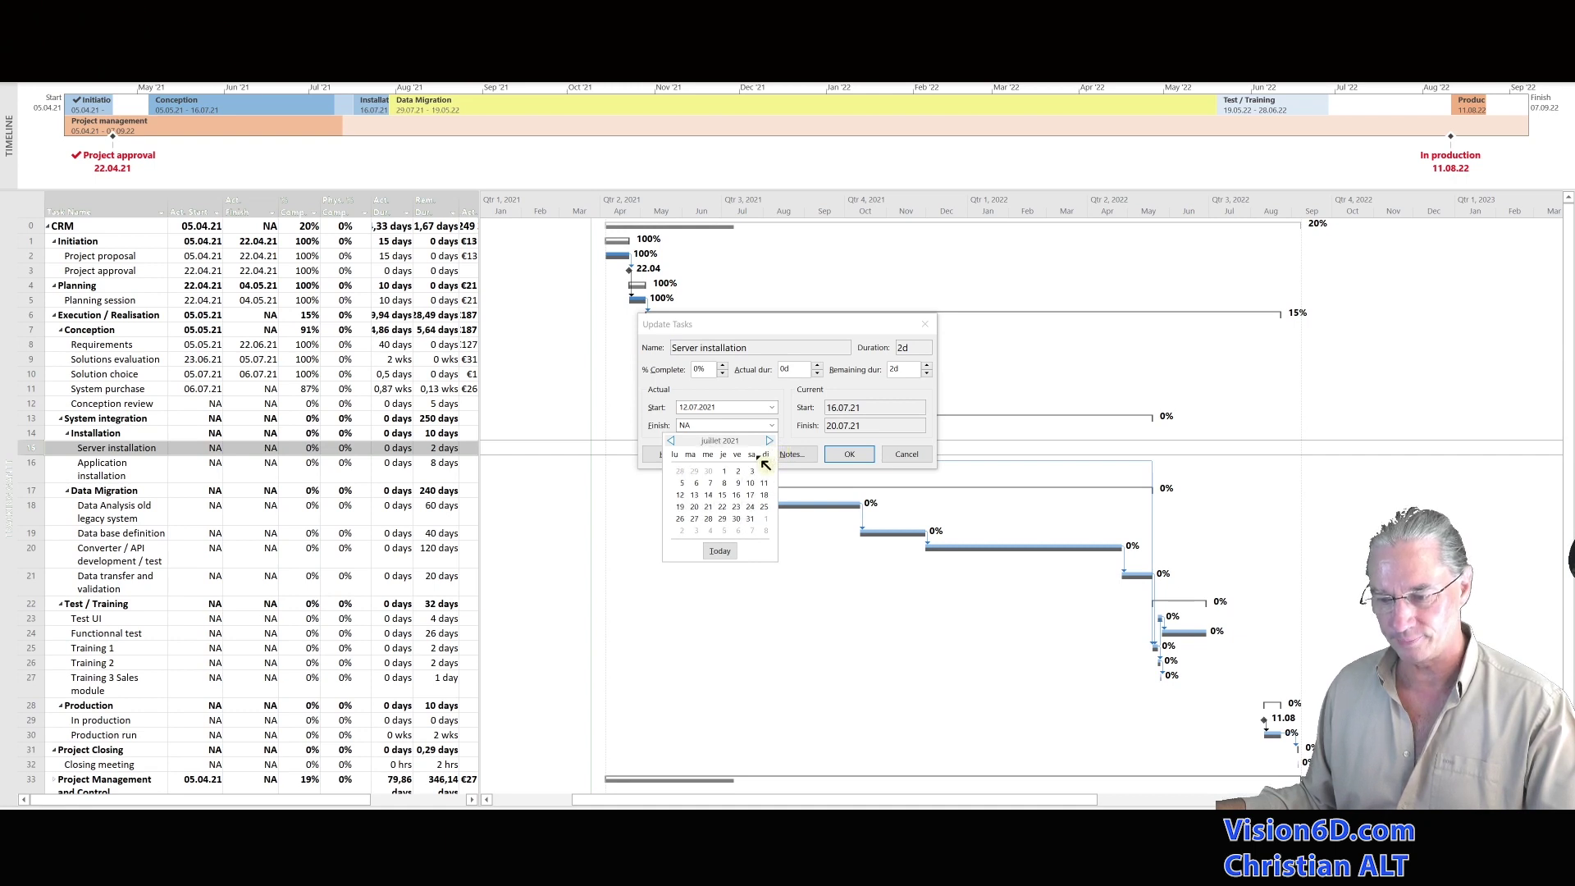
pyautogui.click(723, 521)
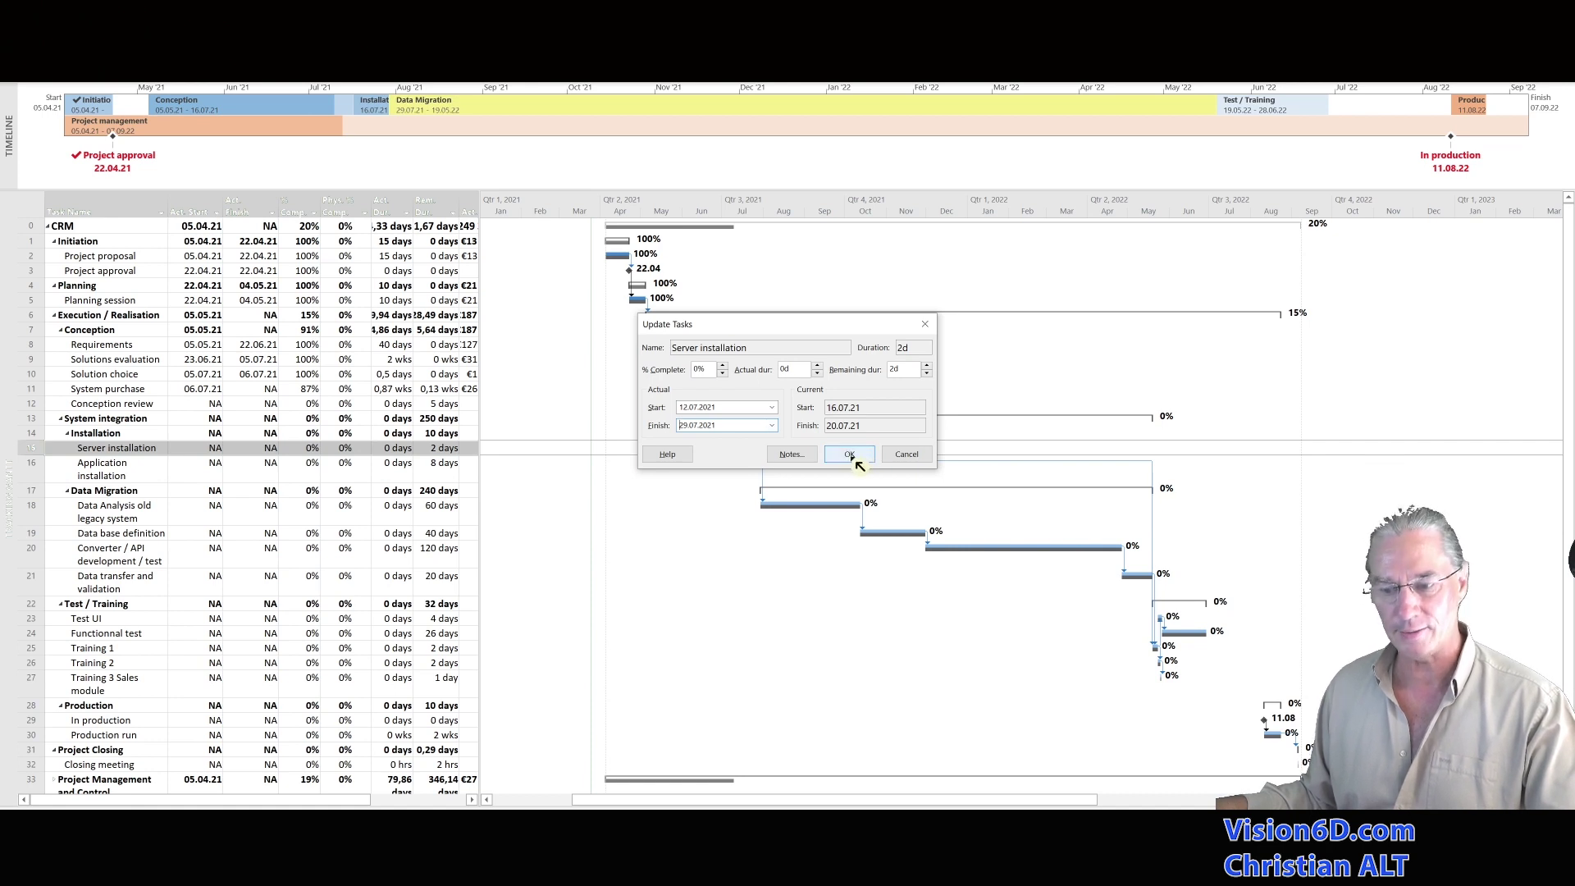
# Step: Confirm the actual dates so Server installation shows 100% complete
pyautogui.click(853, 459)
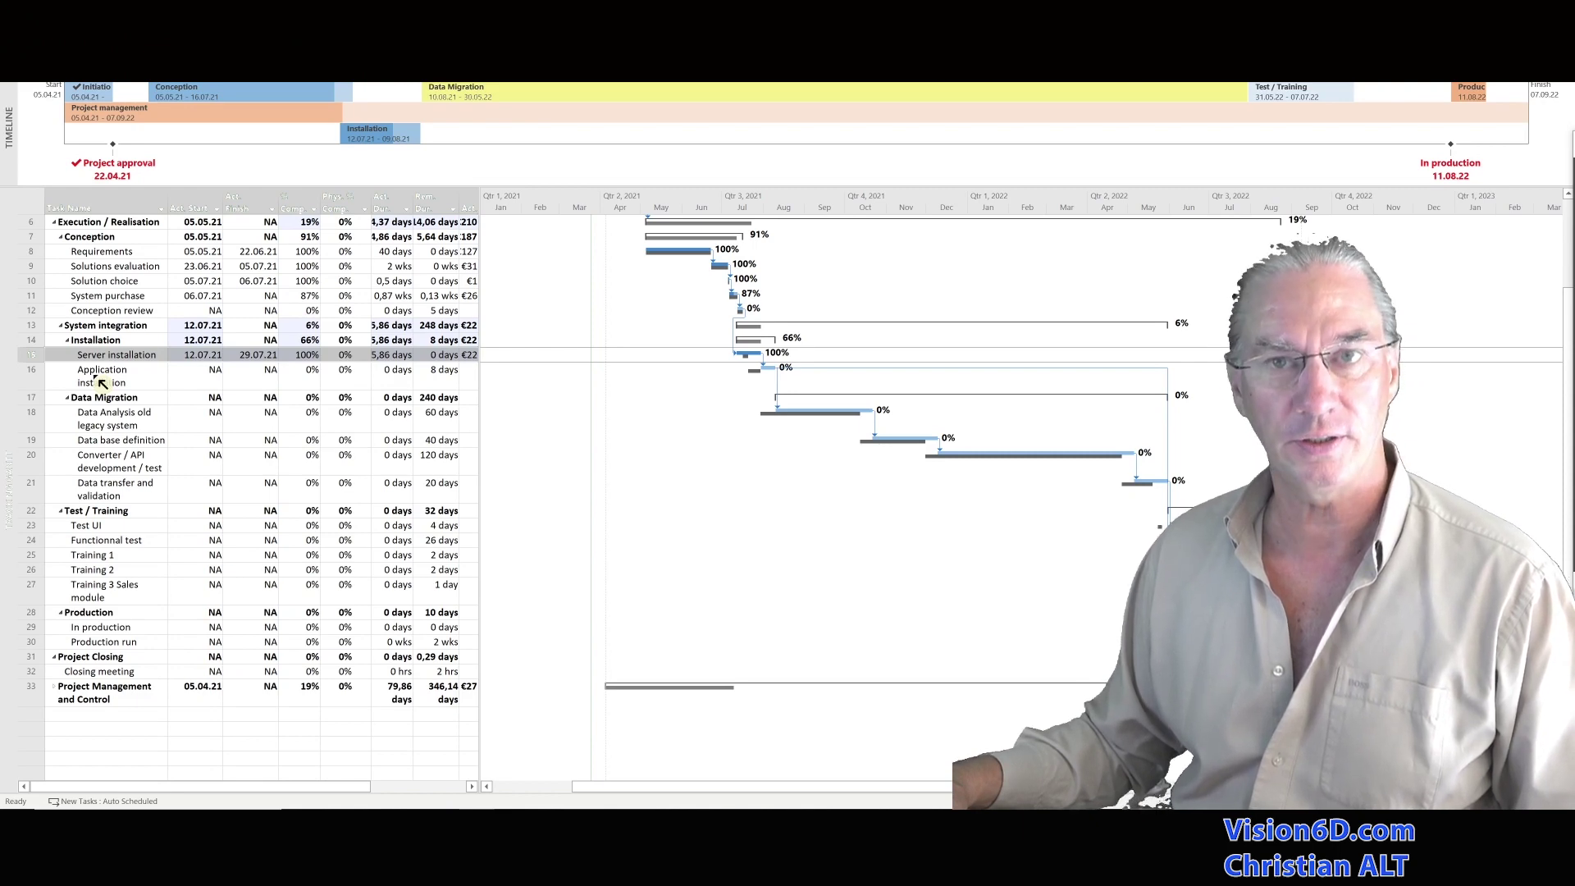
# Step: Set Application installation's % Complete to 100 in the tracking table
pyautogui.click(308, 383)
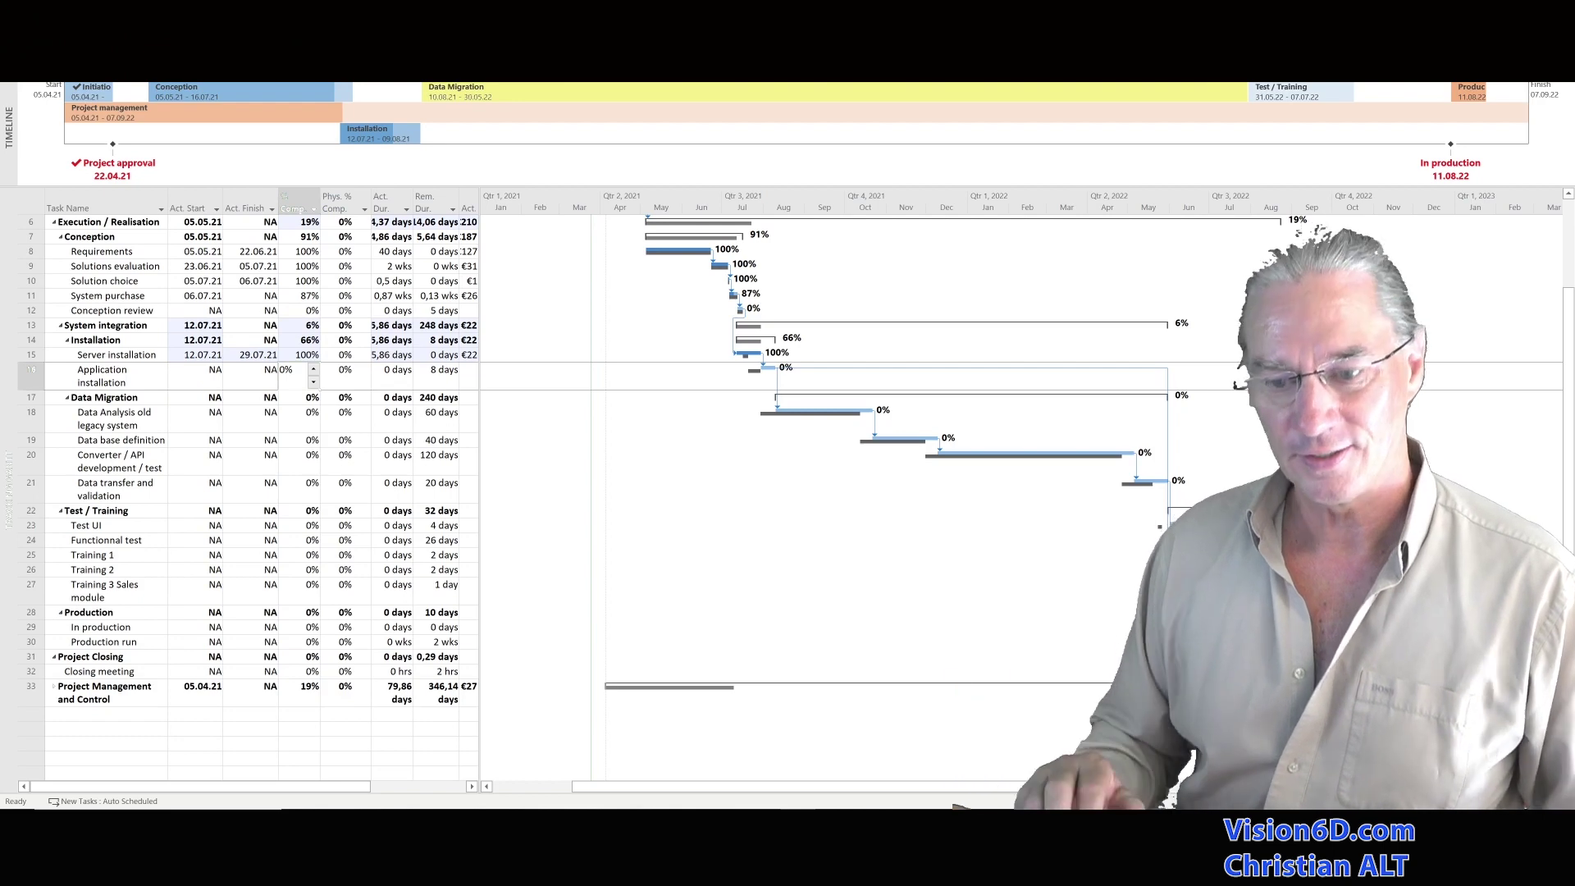
pyautogui.write('1')
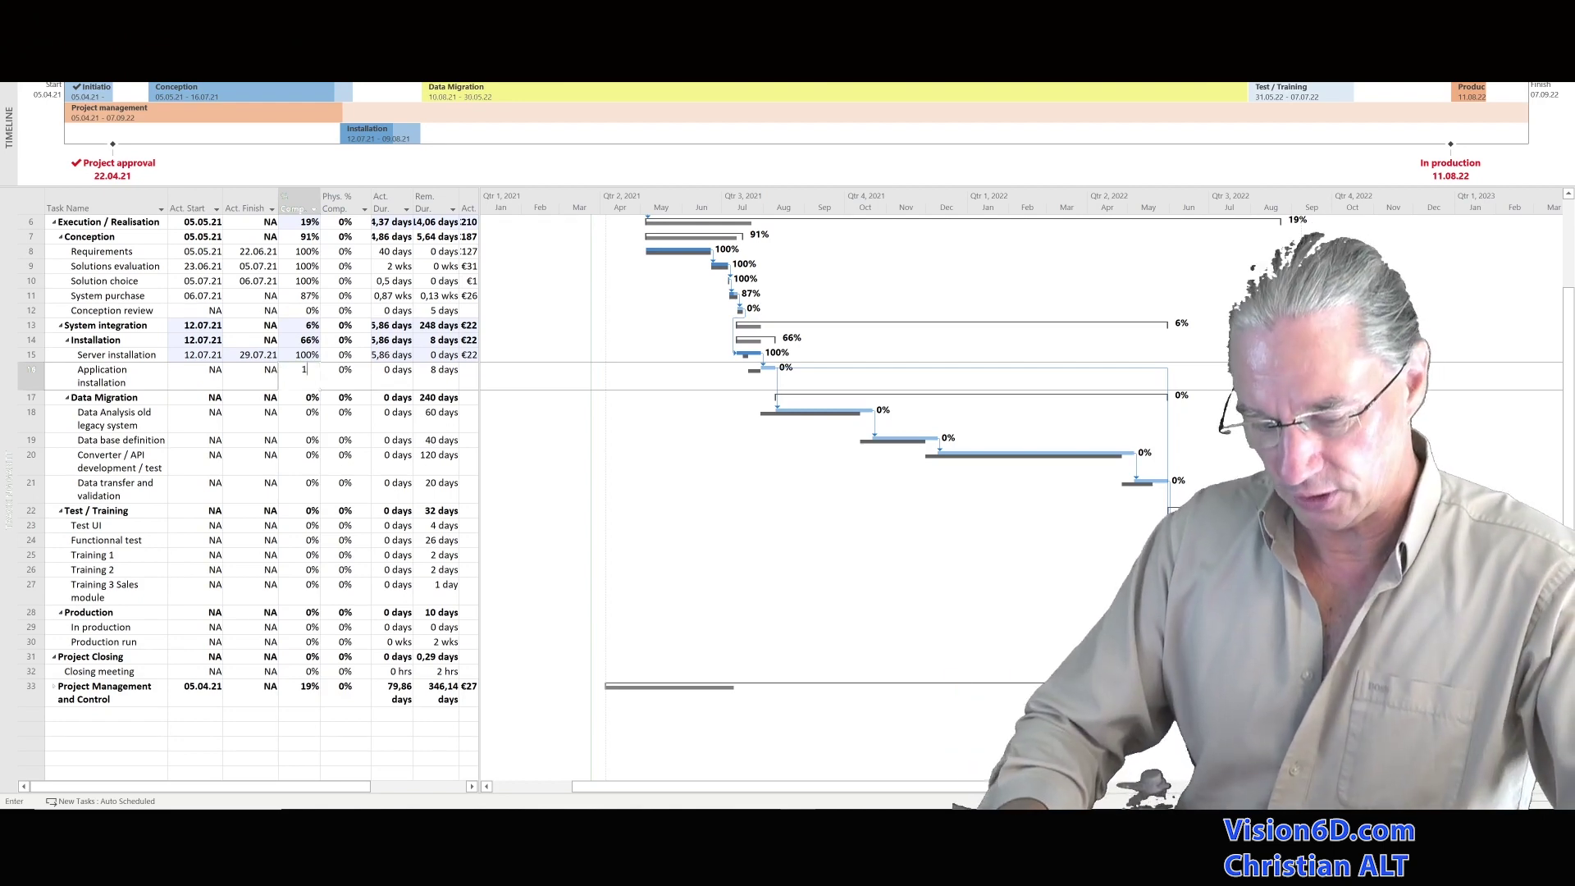
pyautogui.write('00')
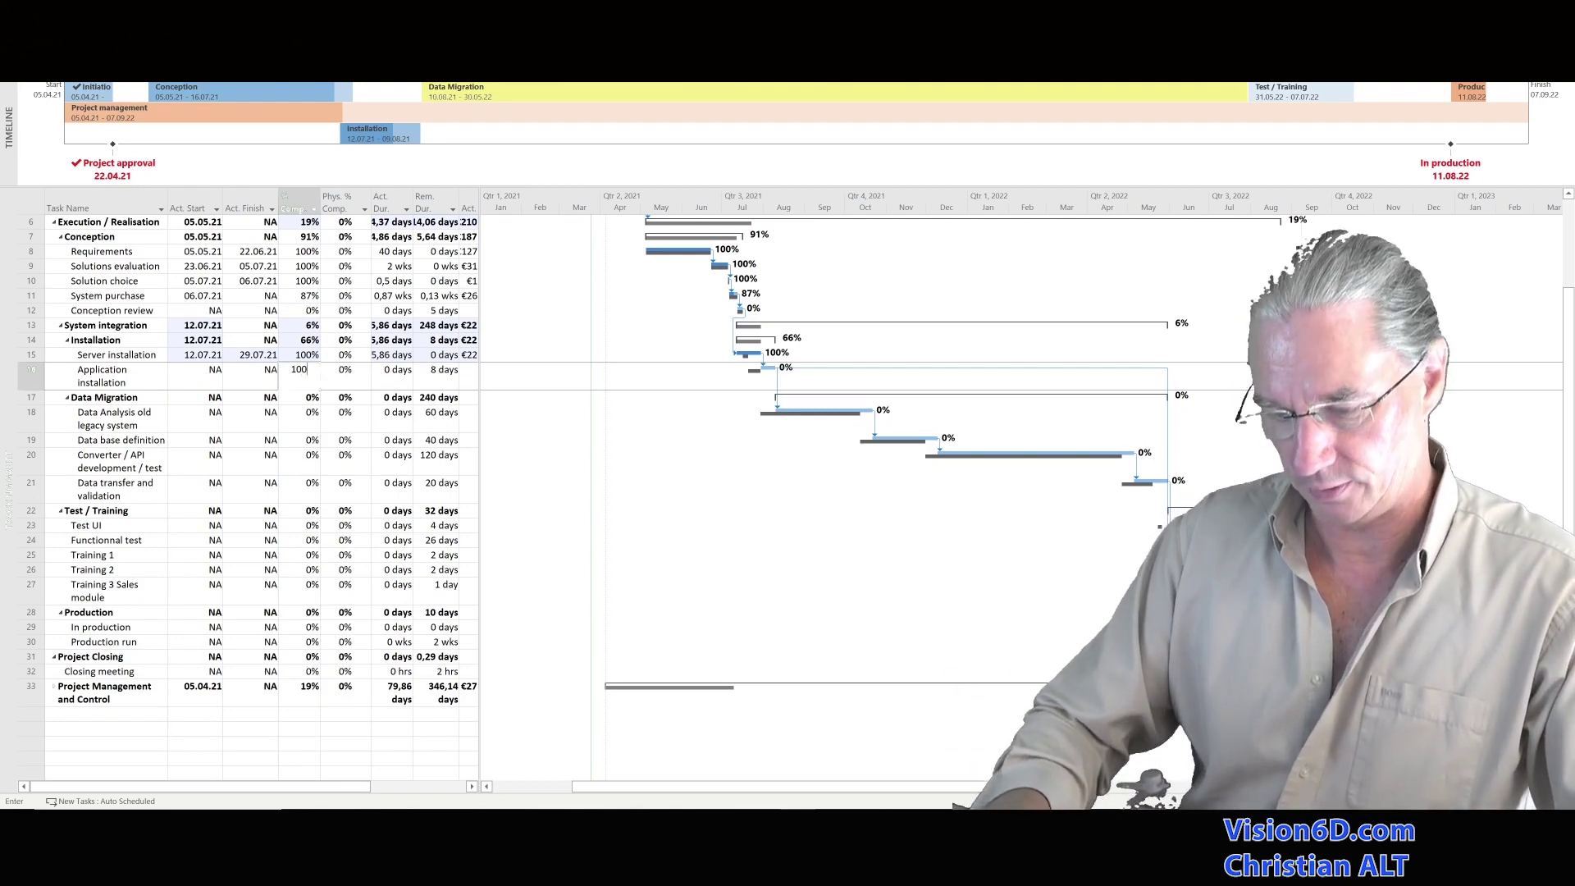
pyautogui.press('Return')
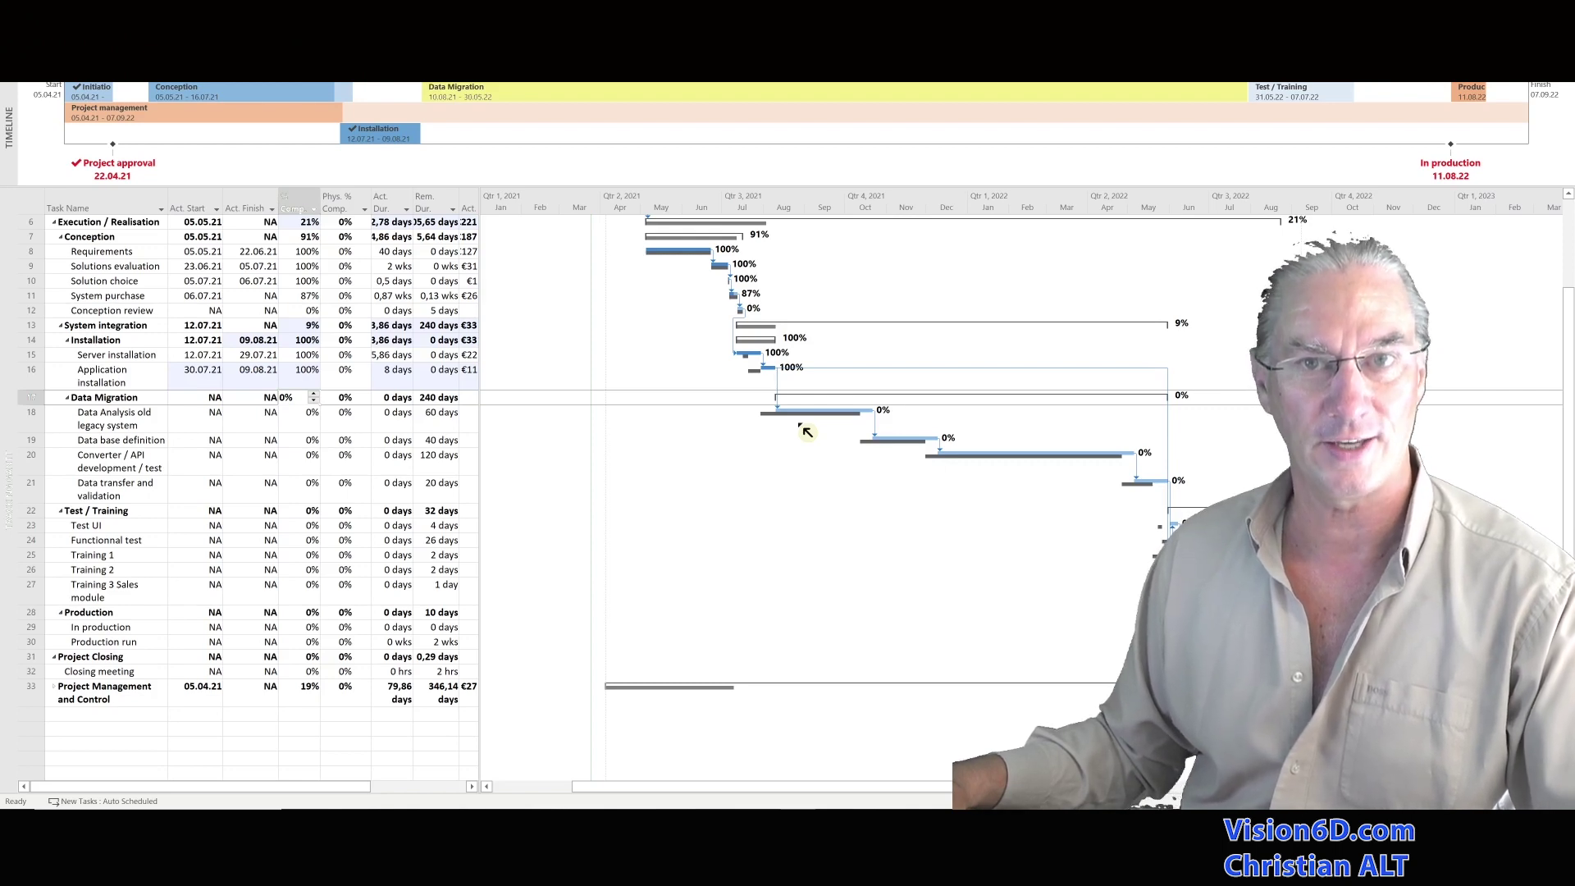
pyautogui.press('Escape')
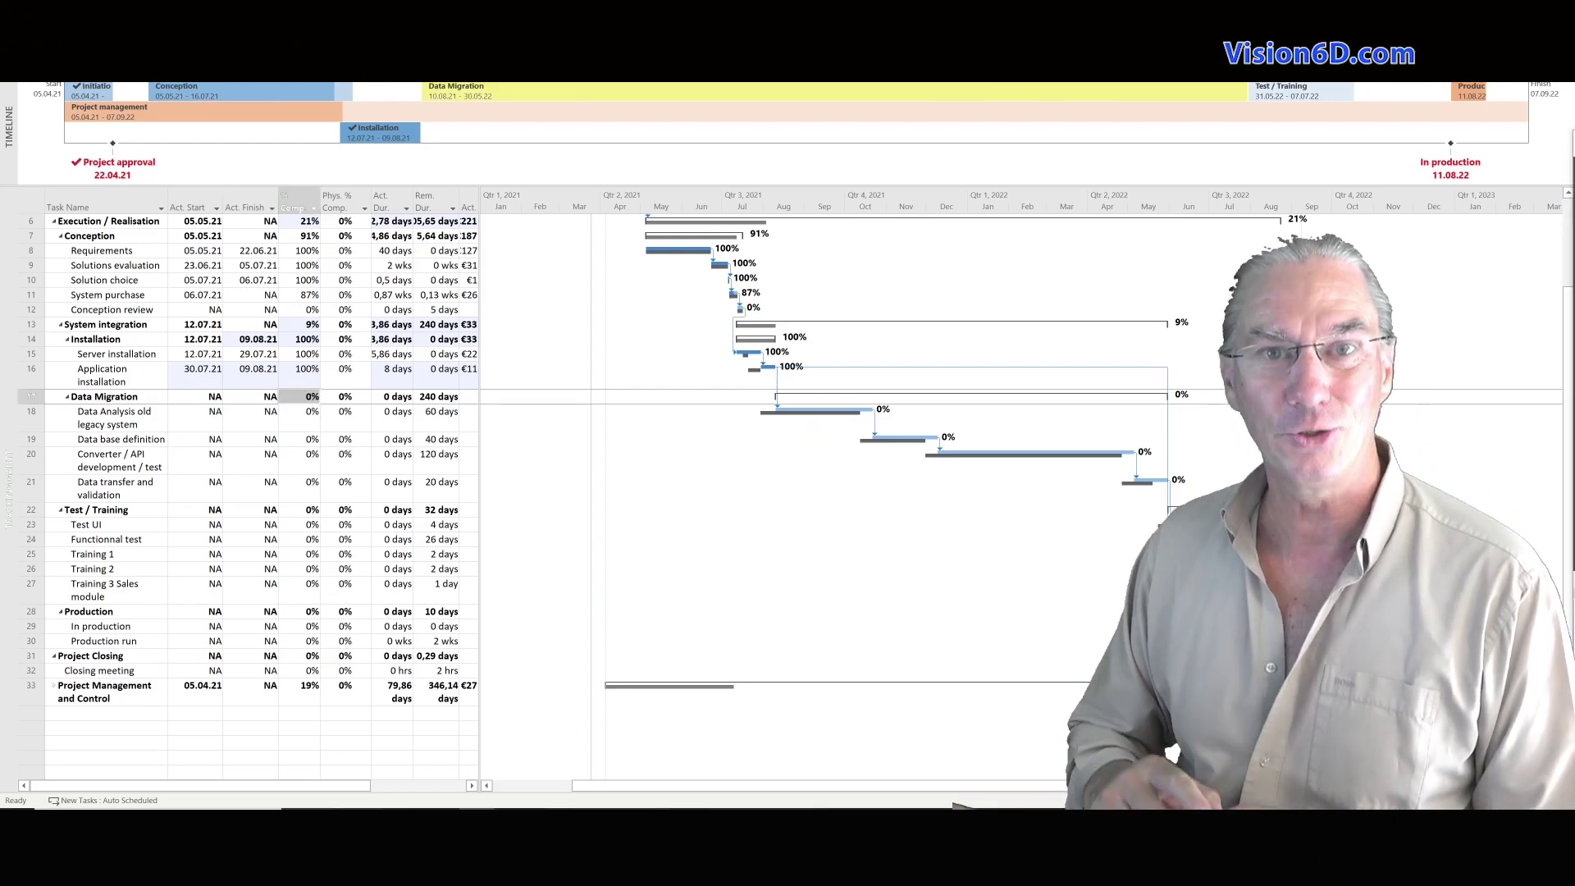